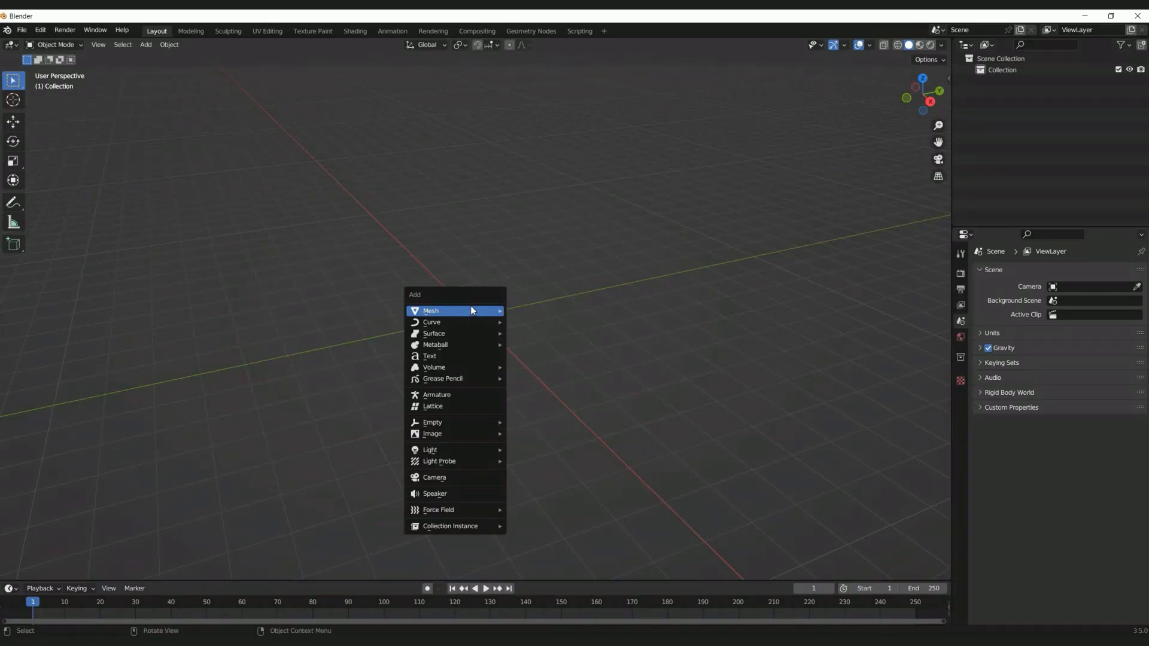
# Step: Add a UV sphere mesh, scale it up to about 3.468 and shade it smooth
pyautogui.moveTo(455, 311)
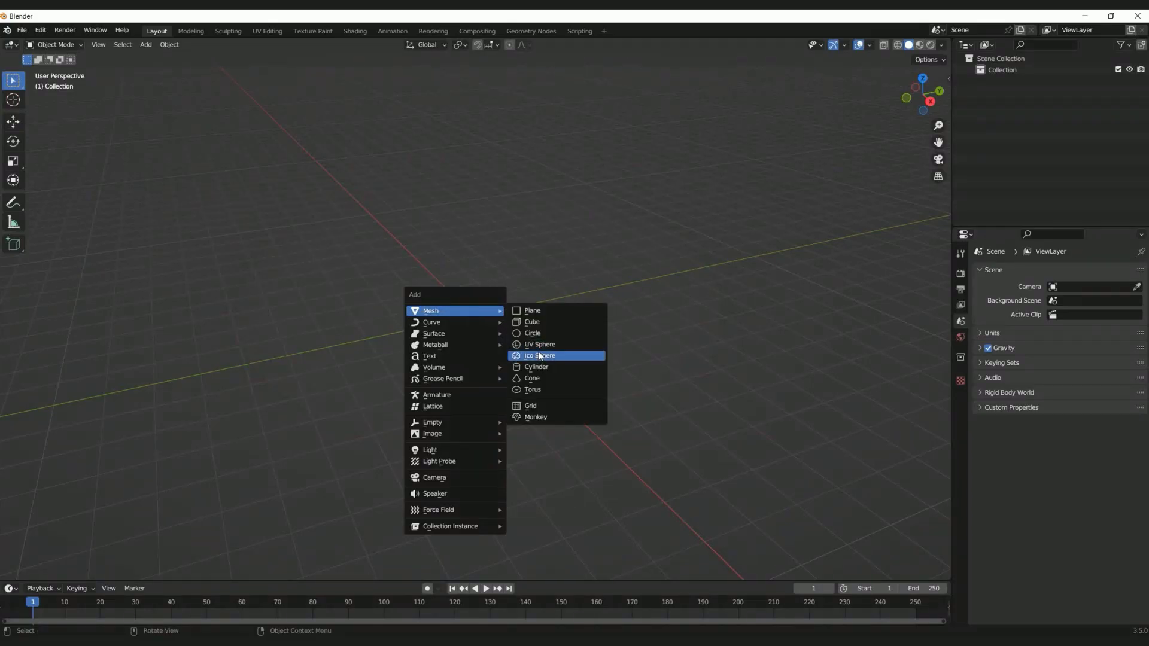
pyautogui.click(539, 344)
pyautogui.press('s')
pyautogui.click(662, 377)
pyautogui.rightClick(513, 323)
pyautogui.click(516, 327)
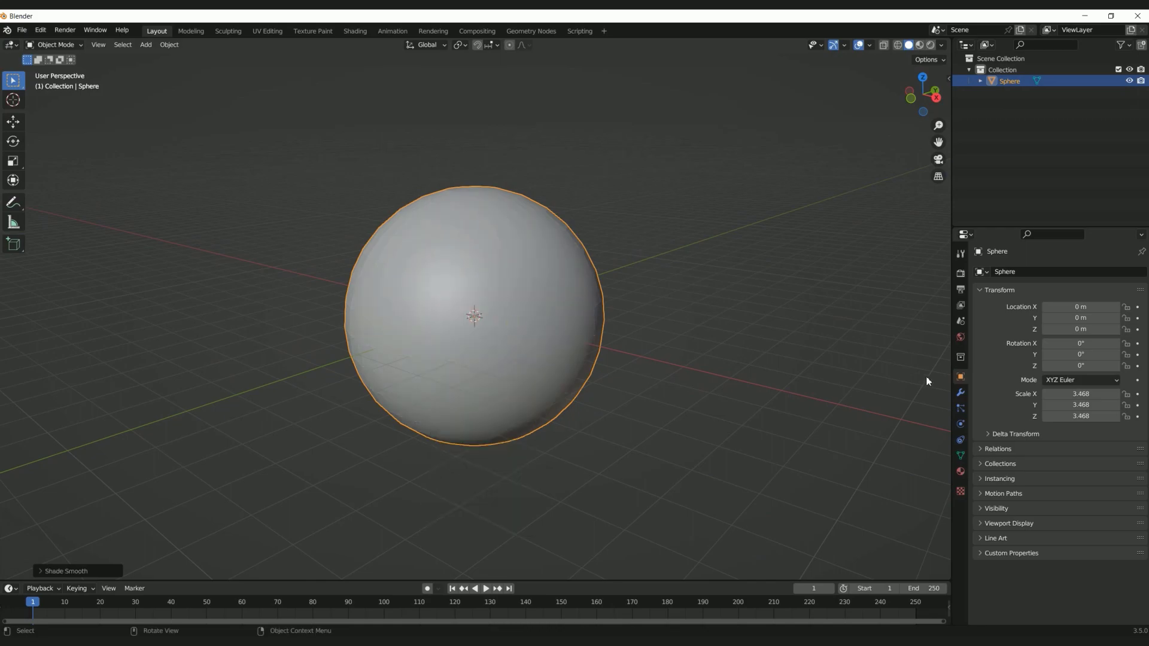
# Step: Add a Multiresolution modifier to the sphere
pyautogui.click(961, 393)
pyautogui.click(1018, 273)
pyautogui.click(920, 412)
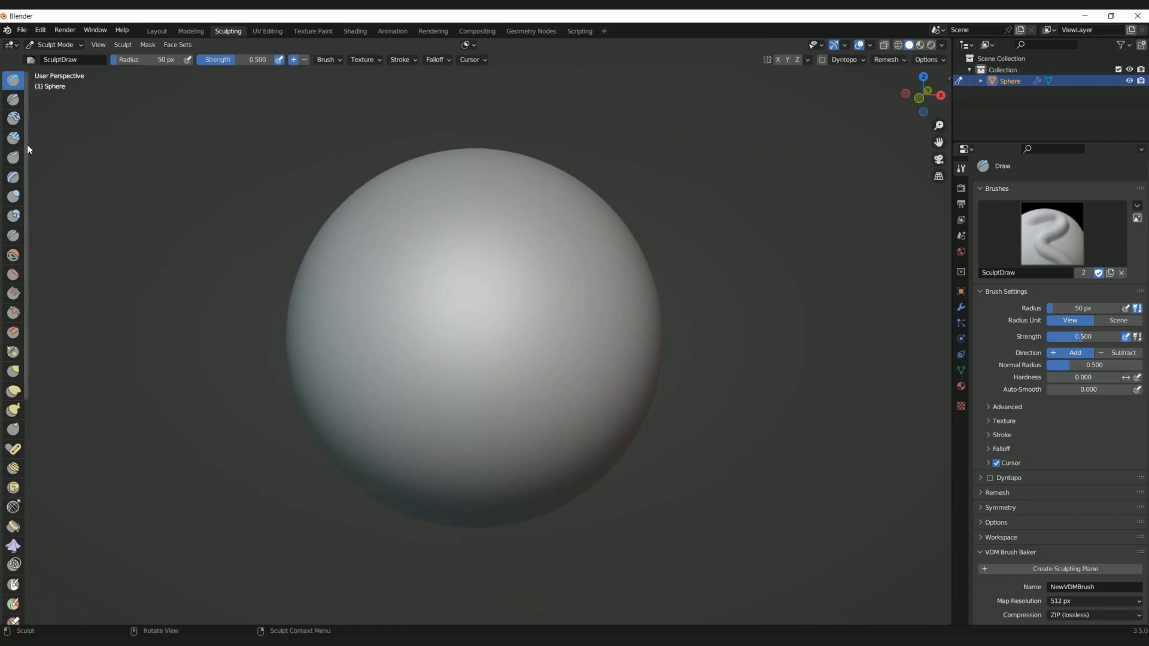
# Step: Expand the sculpting tools to show the brush names, then choose the Clay Strips brush and enter a radius for it
pyautogui.moveTo(26, 144); pyautogui.dragTo(96, 145)
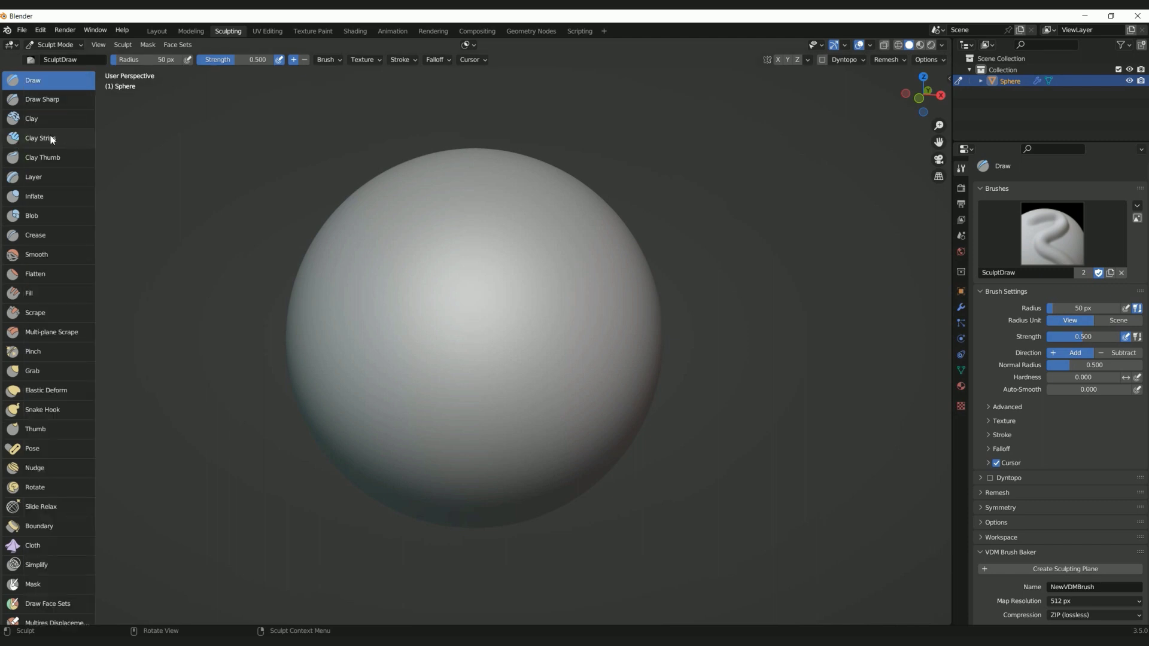
pyautogui.click(52, 139)
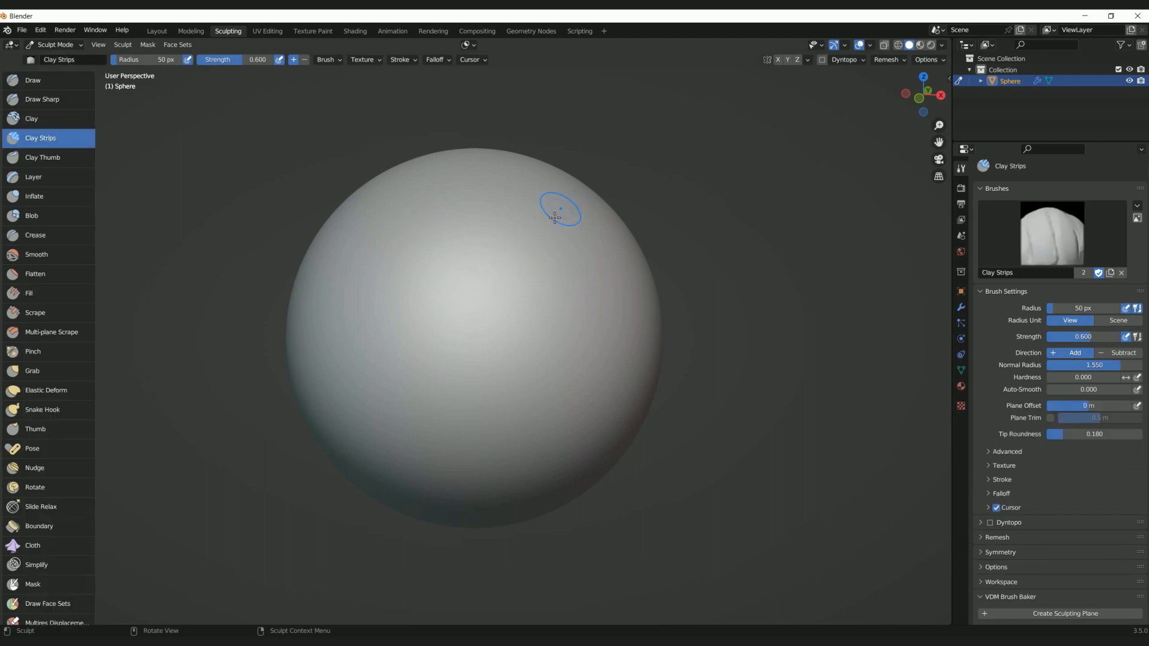
pyautogui.rightClick(466, 338)
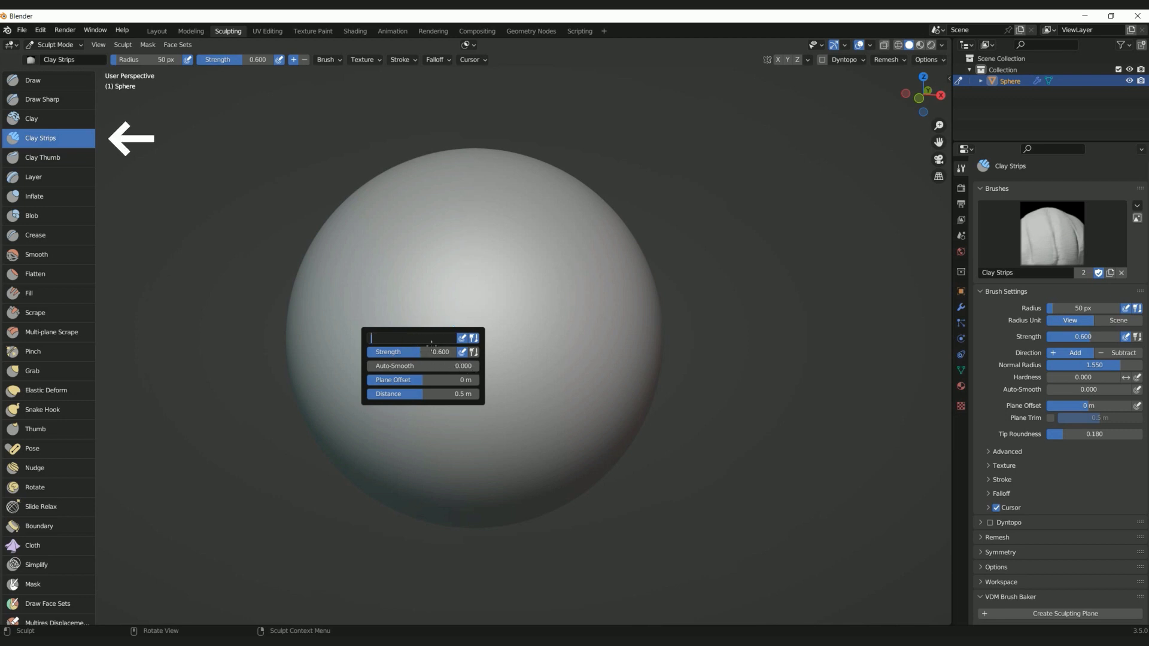
pyautogui.press('Return')
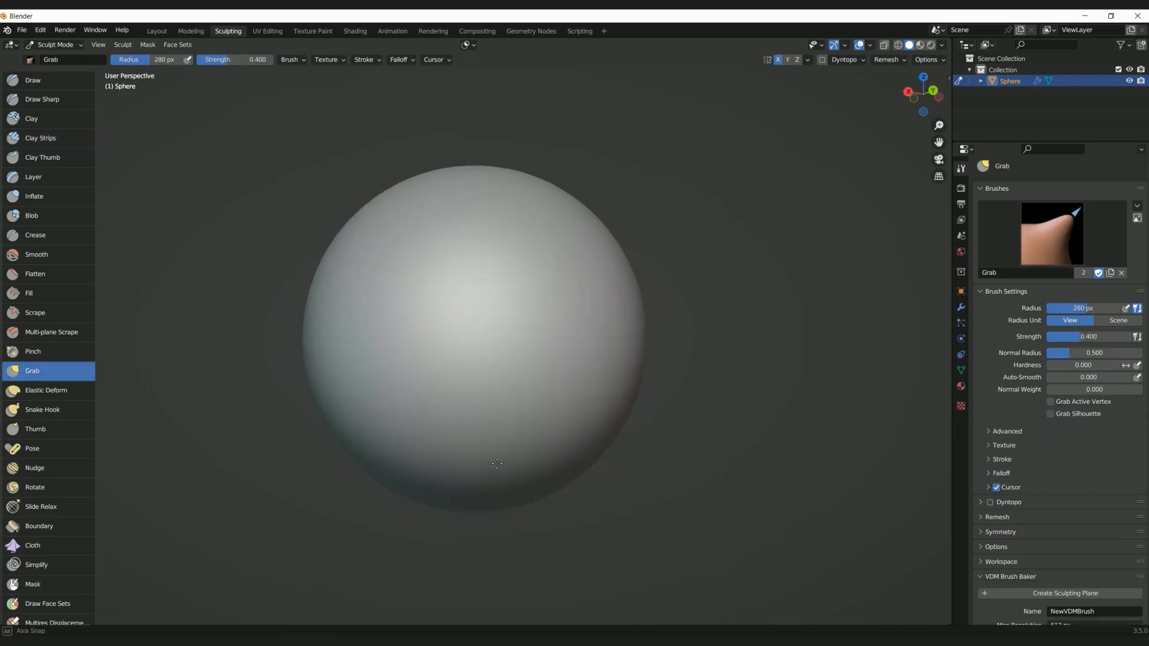
# Step: Pull the sphere's lower front downward into a rough jaw and chin, using the Grab brush at 280 px radius with X symmetry
pyautogui.moveTo(383, 383); pyautogui.dragTo(335, 514)
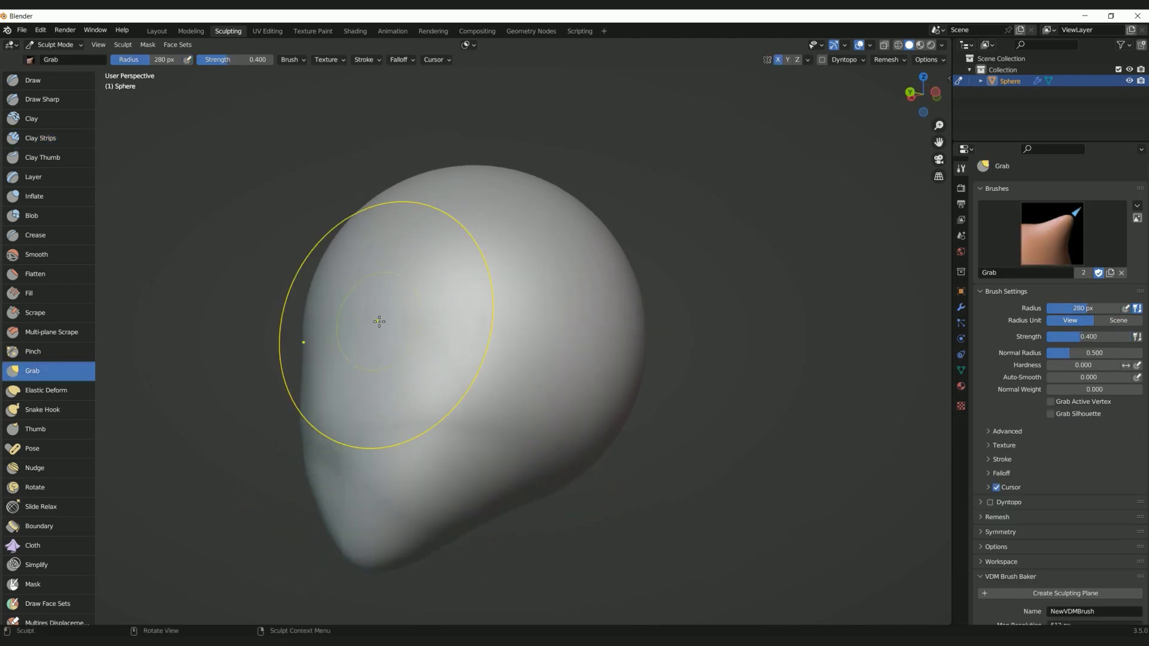
pyautogui.moveTo(377, 321)
pyautogui.mouseDown()
pyautogui.moveTo(613, 429)
pyautogui.moveTo(612, 461)
pyautogui.mouseUp()
pyautogui.moveTo(490, 431)
pyautogui.mouseDown(button='middle')
pyautogui.moveTo(551, 438)
pyautogui.moveTo(371, 451)
pyautogui.moveTo(487, 423)
pyautogui.mouseUp(button='middle')
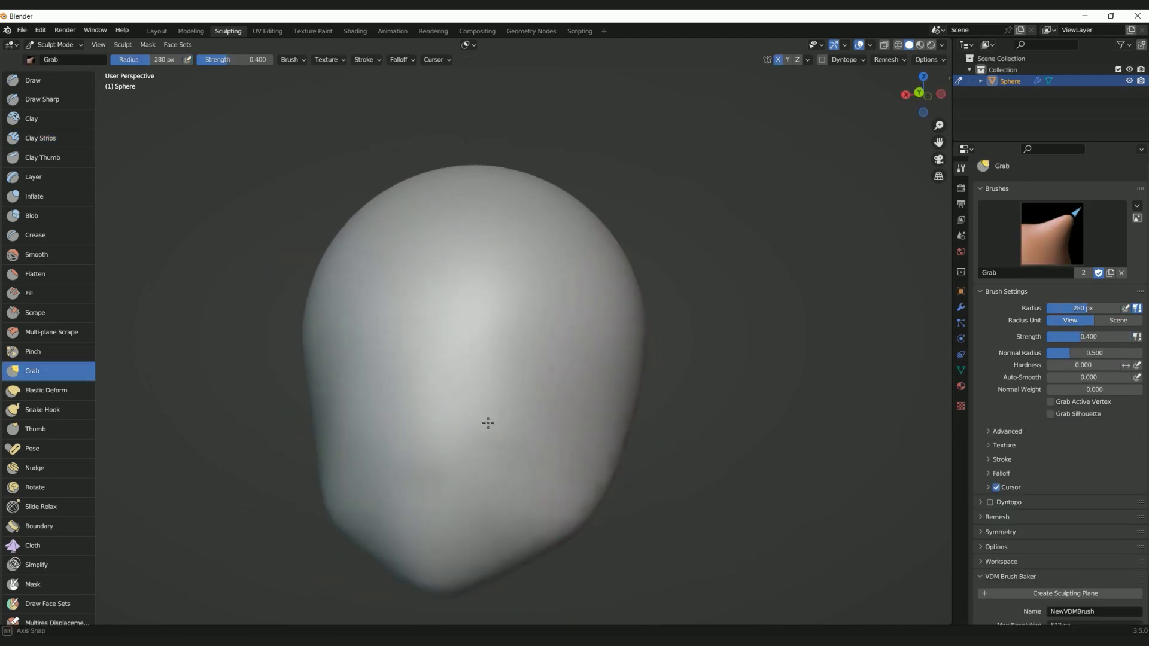
# Step: Build up the forehead with the Clay Strips brush at 133 px radius
pyautogui.click(34, 135)
pyautogui.press('f')
pyautogui.click(488, 313)
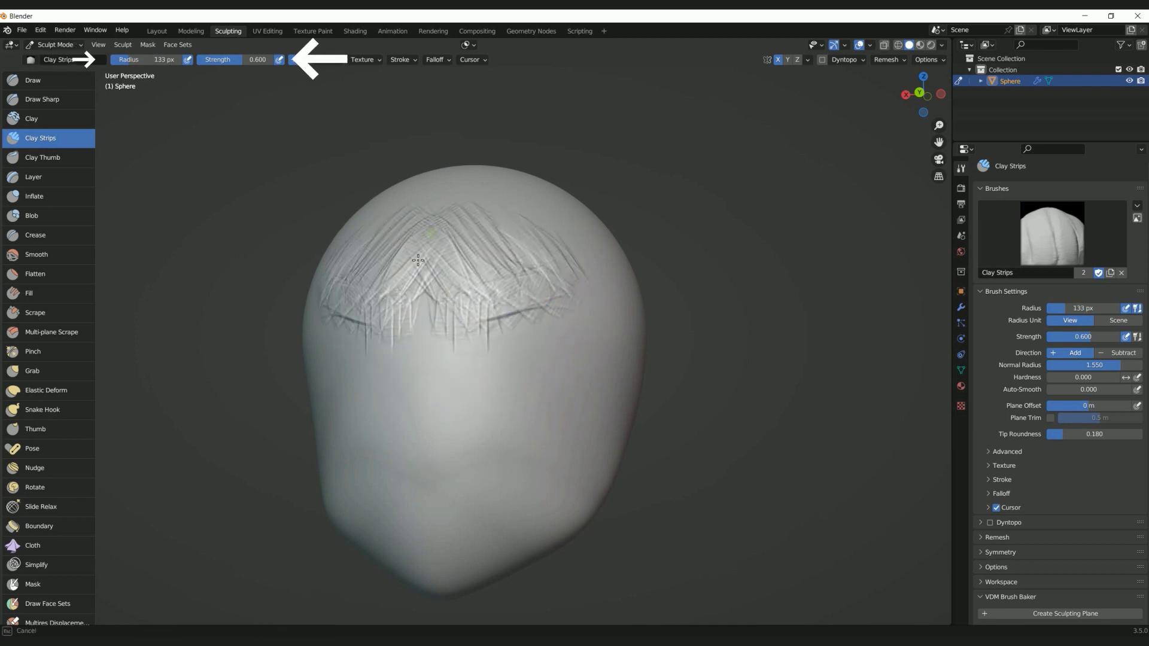
pyautogui.moveTo(443, 263); pyautogui.dragTo(484, 212)
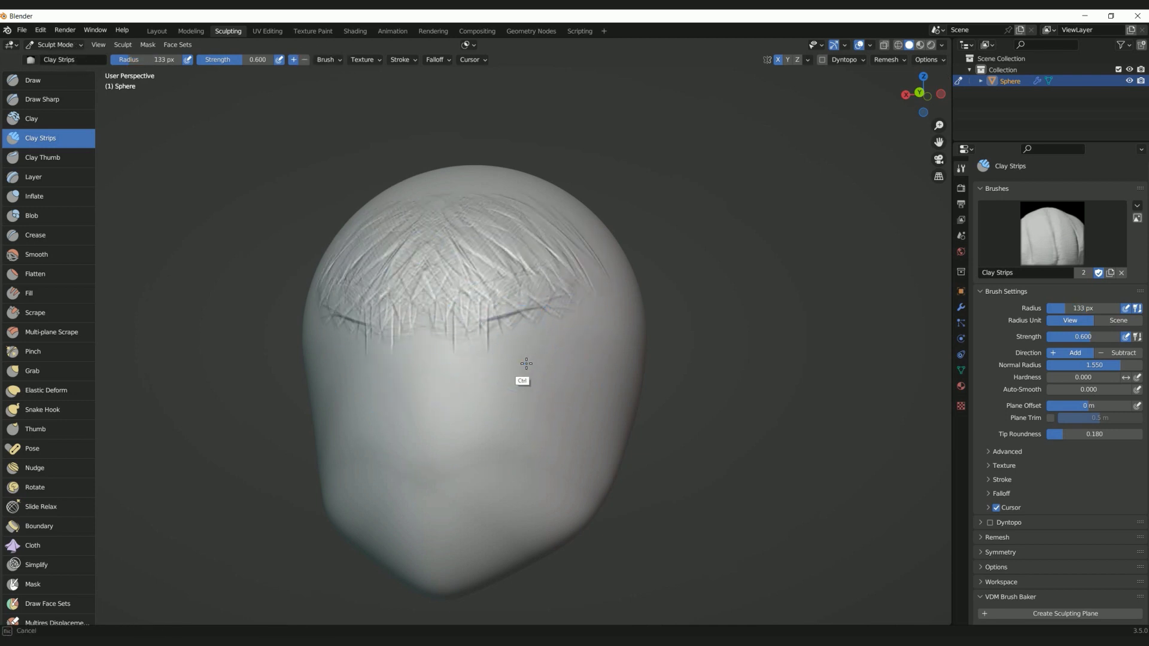
# Step: Carve out the eye sockets and nose sides with subtracting Clay Strips strokes, and build up the cheeks, mouth area and jaw
pyautogui.moveTo(526, 364)
pyautogui.keyDown('ctrl'); pyautogui.mouseDown()
pyautogui.moveTo(548, 377)
pyautogui.moveTo(469, 440)
pyautogui.moveTo(491, 389)
pyautogui.moveTo(533, 388)
pyautogui.moveTo(522, 335)
pyautogui.moveTo(520, 383)
pyautogui.mouseUp(); pyautogui.keyUp('ctrl')
pyautogui.moveTo(449, 497)
pyautogui.keyDown('ctrl'); pyautogui.mouseDown()
pyautogui.moveTo(449, 446)
pyautogui.moveTo(501, 407)
pyautogui.mouseUp(); pyautogui.keyUp('ctrl')
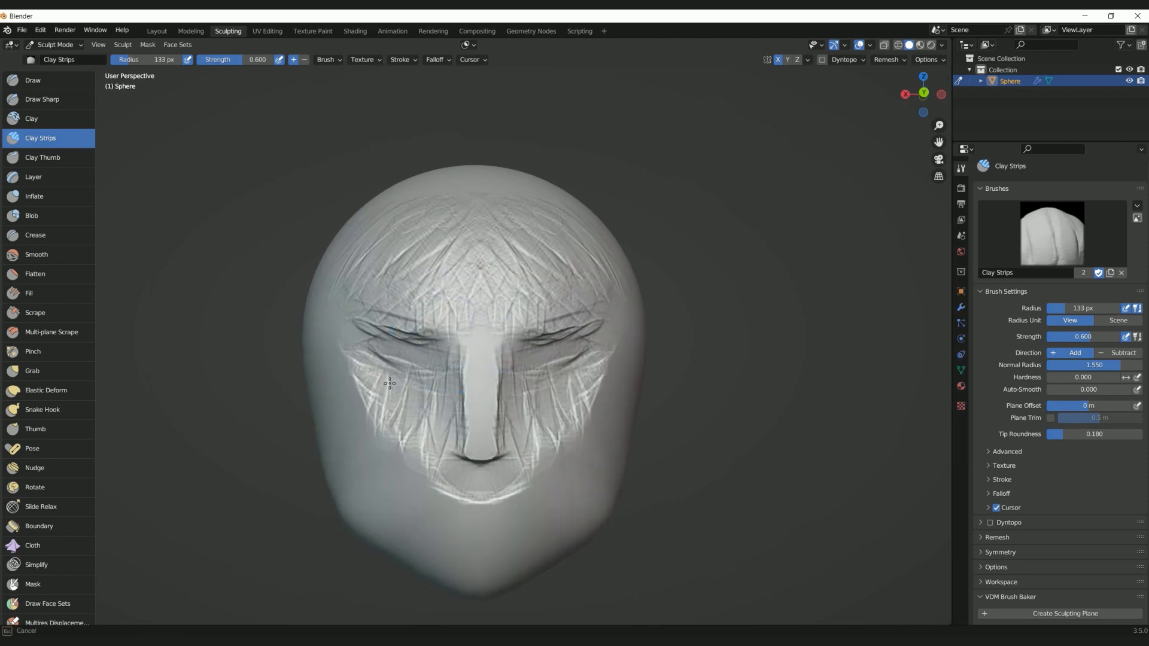
pyautogui.moveTo(365, 419)
pyautogui.mouseDown()
pyautogui.moveTo(487, 502)
pyautogui.moveTo(457, 510)
pyautogui.mouseUp()
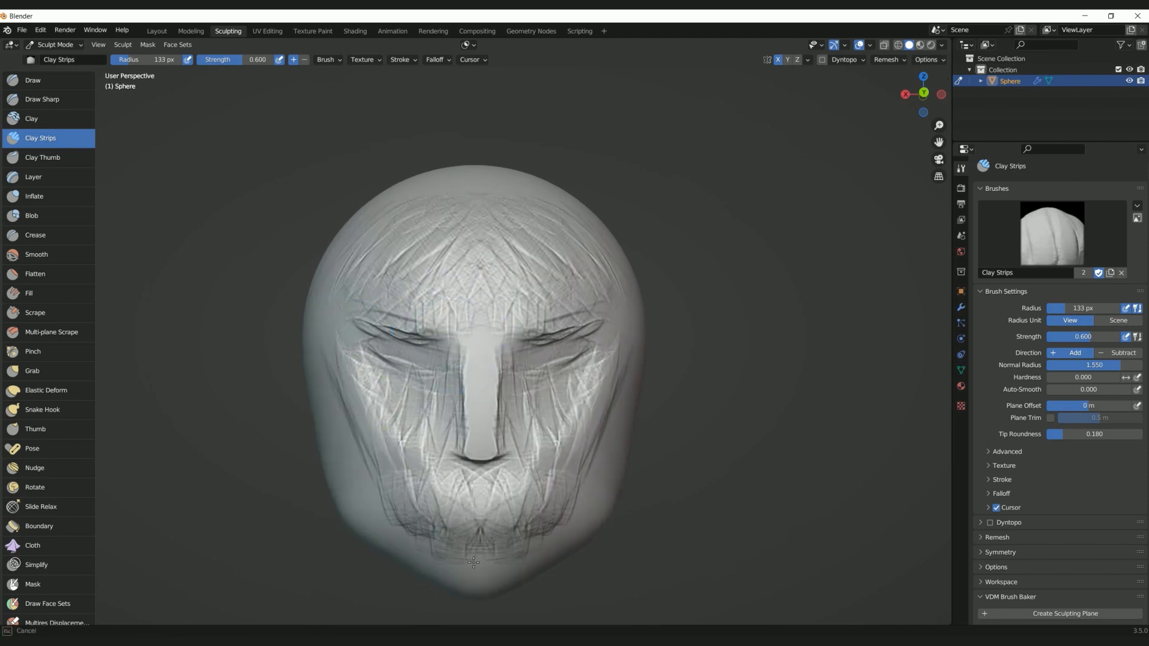
pyautogui.moveTo(359, 518); pyautogui.dragTo(334, 436)
# Step: Lengthen the chin and narrow the jaw and skull sides with the Grab brush, using radii of 205 and 265 px
pyautogui.click(18, 373)
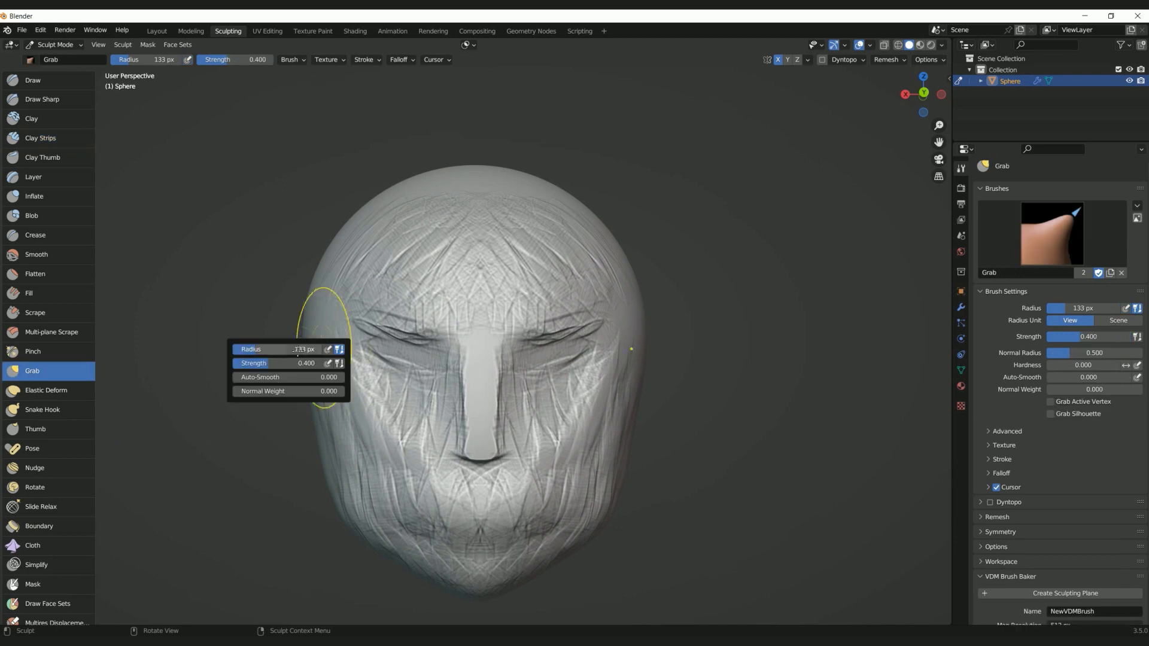
pyautogui.moveTo(461, 557); pyautogui.dragTo(467, 601)
pyautogui.moveTo(333, 474); pyautogui.dragTo(347, 461)
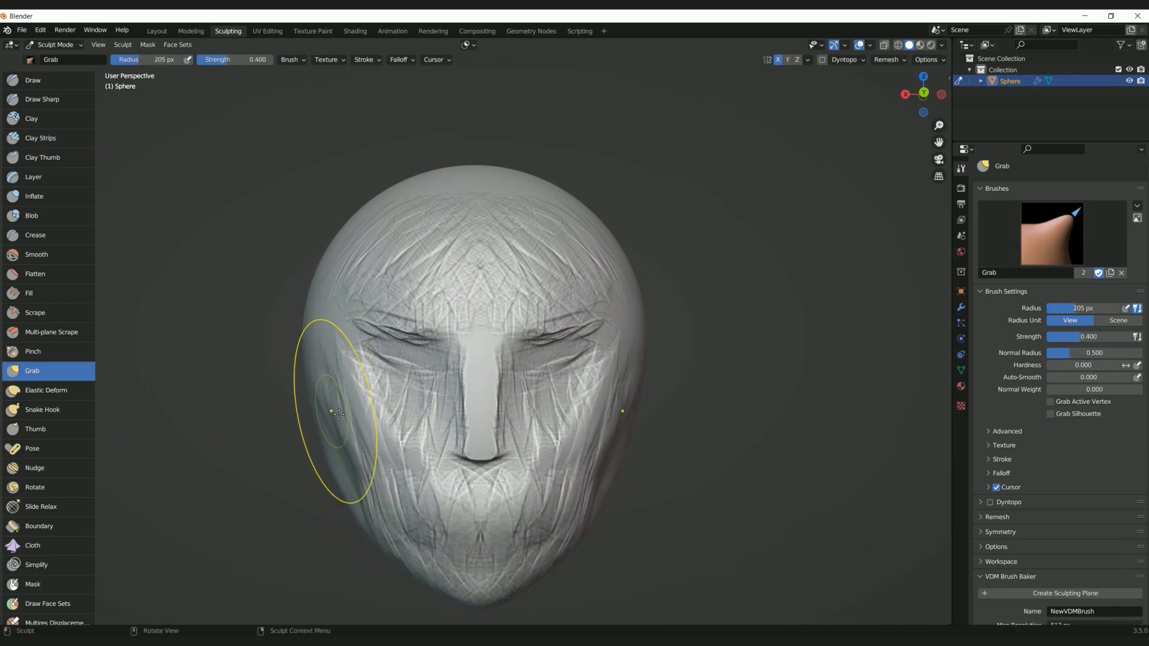
pyautogui.moveTo(331, 410); pyautogui.dragTo(346, 402)
pyautogui.scroll(-1, 341, 371)
pyautogui.rightClick(338, 343)
pyautogui.moveTo(316, 340); pyautogui.dragTo(361, 334)
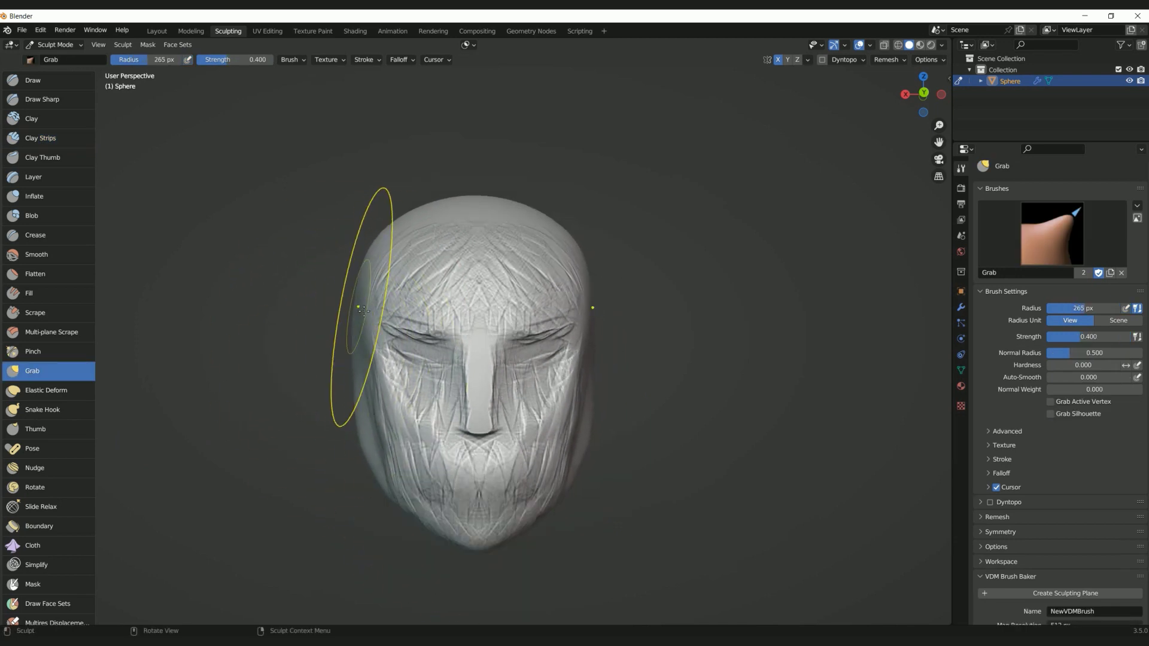
# Step: Build up the cheeks, nose and mouth area with the Clay Strips brush at 150 px radius
pyautogui.moveTo(355, 403)
pyautogui.mouseDown(button='middle')
pyautogui.moveTo(402, 413)
pyautogui.moveTo(418, 431)
pyautogui.mouseUp(button='middle')
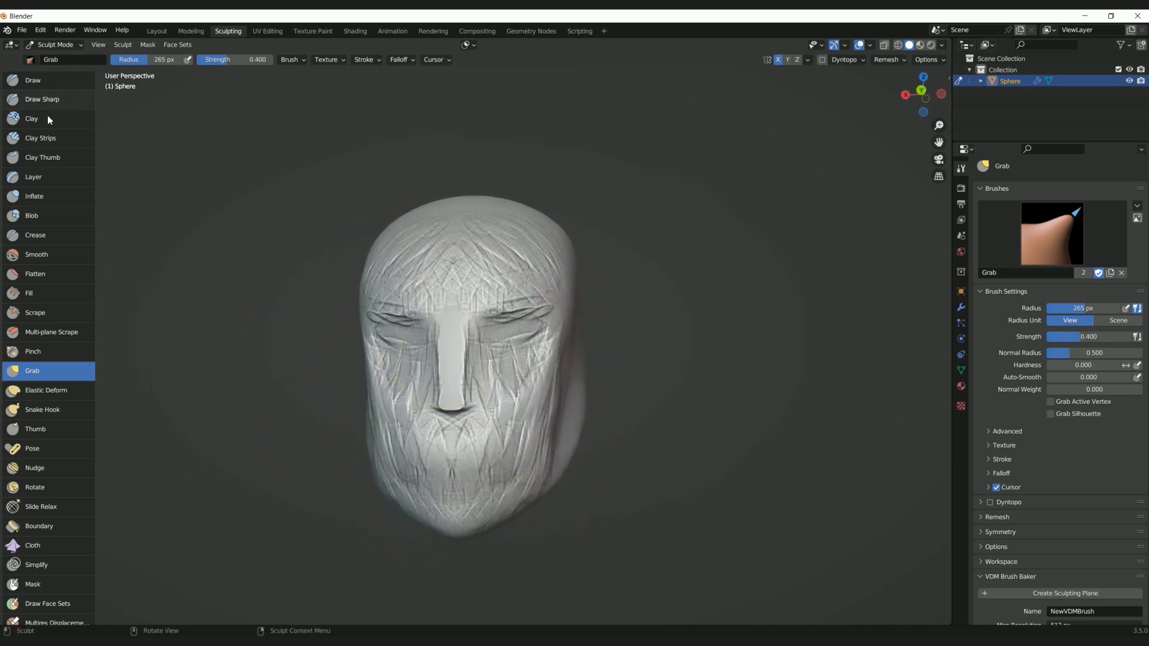
pyautogui.press('c')
pyautogui.rightClick(419, 362)
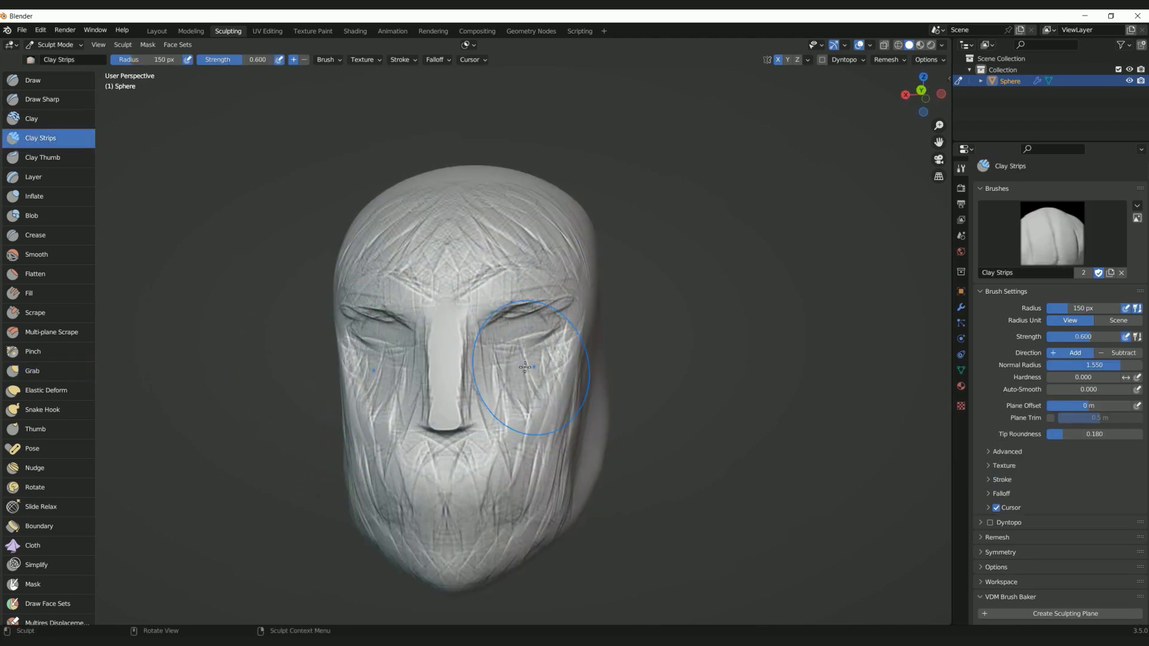
pyautogui.moveTo(525, 367)
pyautogui.mouseDown()
pyautogui.moveTo(548, 366)
pyautogui.moveTo(500, 371)
pyautogui.moveTo(501, 462)
pyautogui.moveTo(418, 515)
pyautogui.moveTo(426, 475)
pyautogui.mouseUp()
pyautogui.moveTo(435, 335)
pyautogui.mouseDown()
pyautogui.moveTo(437, 422)
pyautogui.moveTo(424, 300)
pyautogui.moveTo(428, 430)
pyautogui.mouseUp()
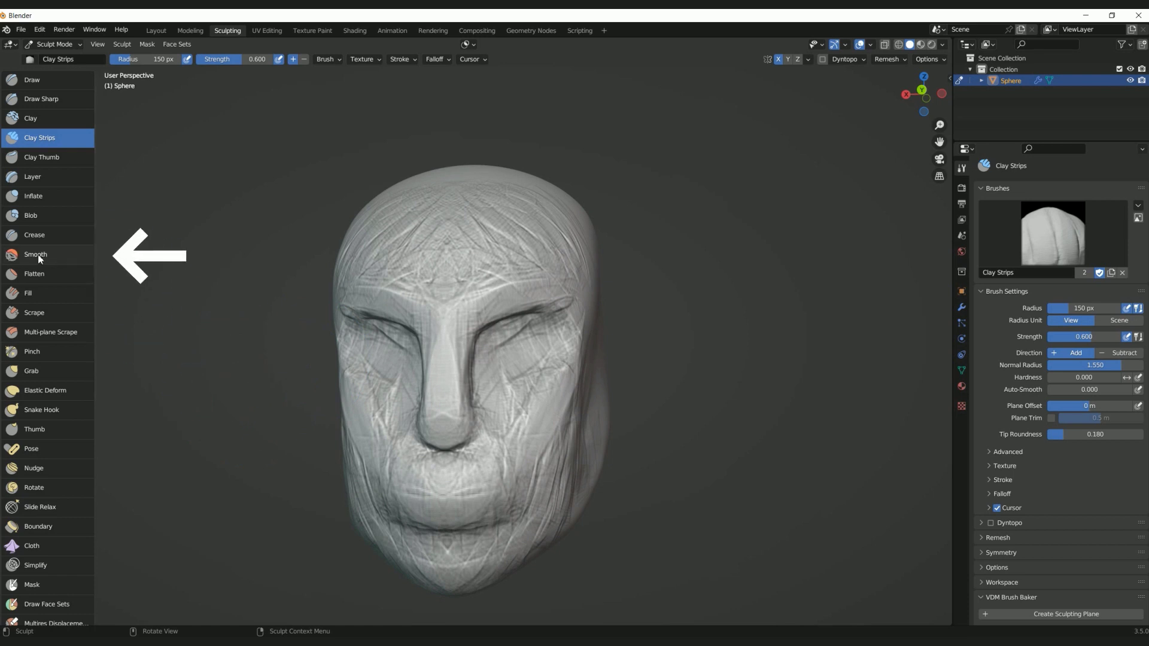
# Step: Soften the clay strokes over the face and sides of the head with the Smooth brush at 150 px radius
pyautogui.click(38, 254)
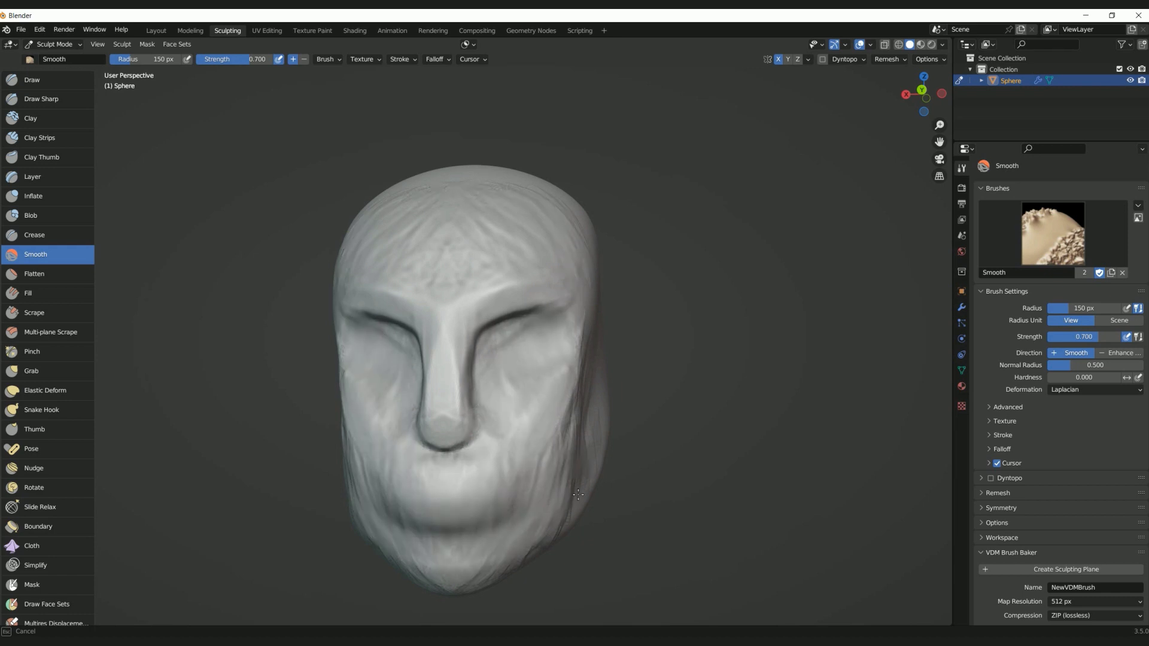
pyautogui.moveTo(603, 355); pyautogui.dragTo(448, 332, button='middle')
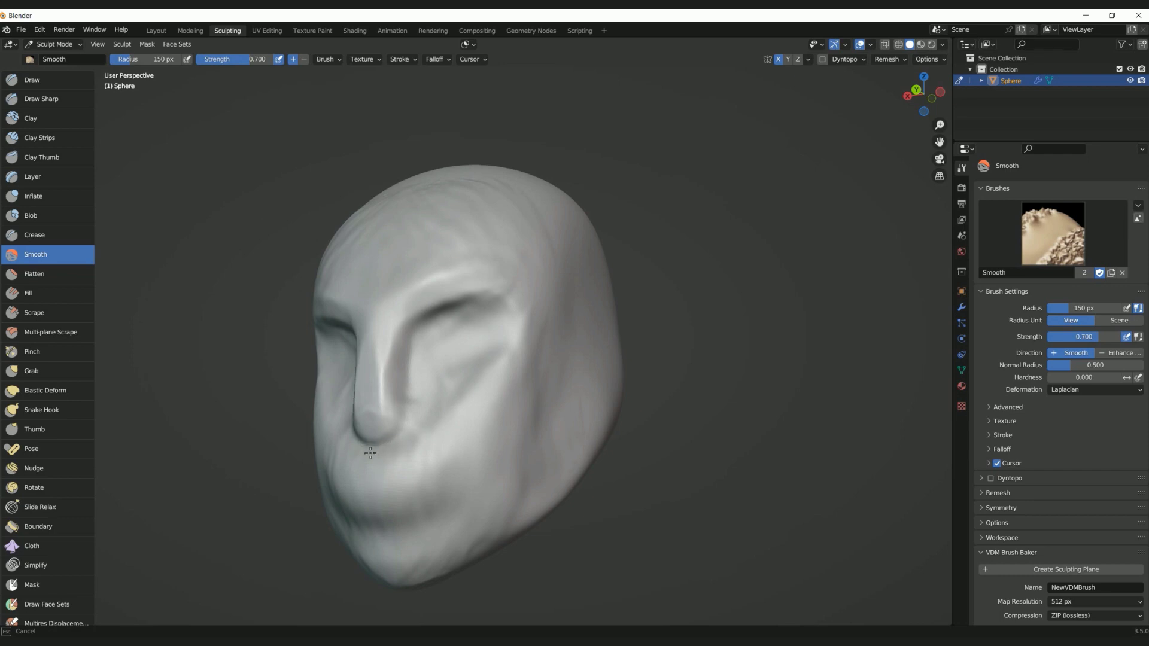
pyautogui.moveTo(370, 453)
pyautogui.mouseDown(button='middle')
pyautogui.moveTo(485, 393)
pyautogui.moveTo(456, 375)
pyautogui.moveTo(466, 342)
pyautogui.mouseUp(button='middle')
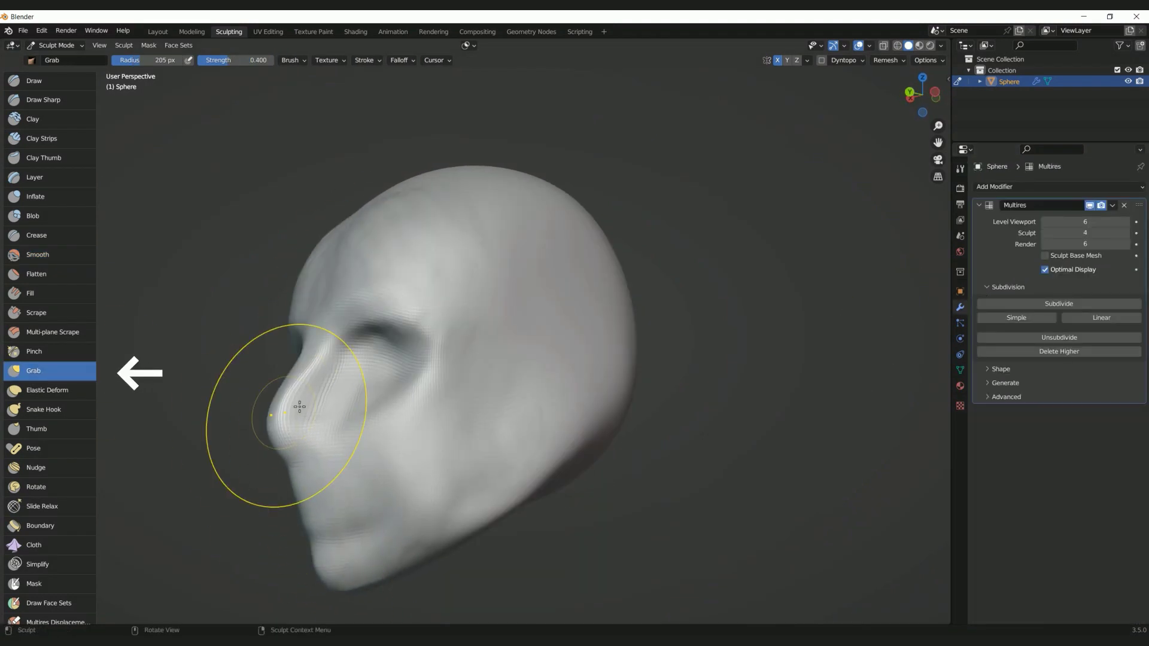
# Step: Refine the head's profile around the nose, jaw and back of the skull with the Grab brush at 205 px radius
pyautogui.moveTo(299, 408); pyautogui.dragTo(590, 417, button='middle')
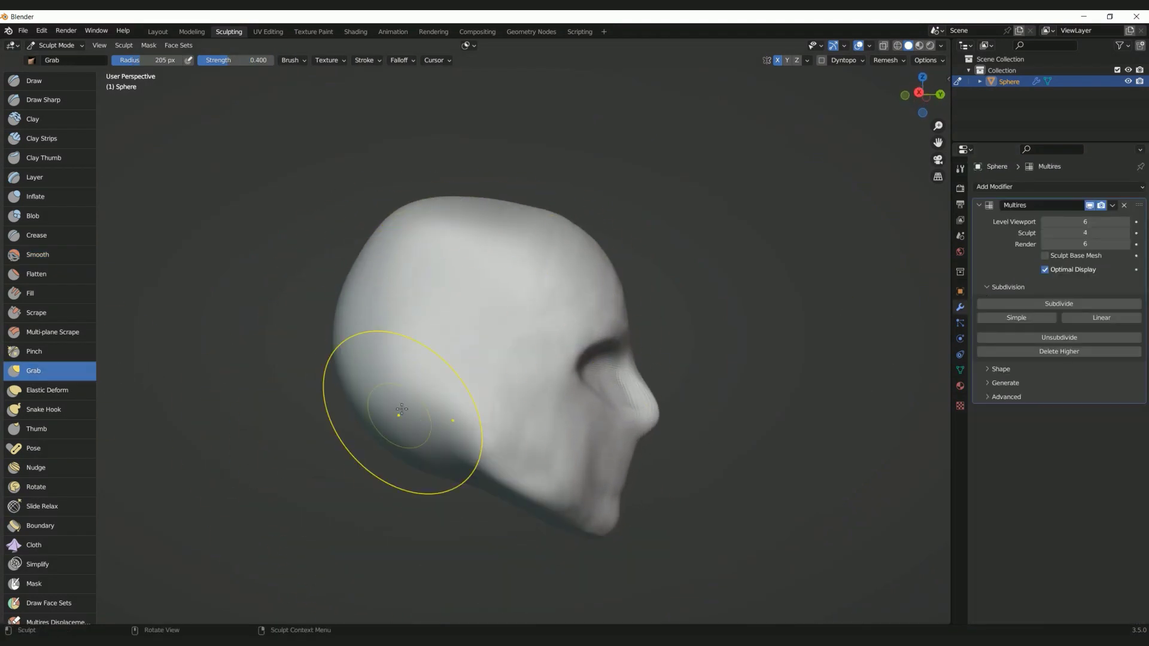
pyautogui.moveTo(385, 257)
pyautogui.mouseDown(button='middle')
pyautogui.moveTo(296, 525)
pyautogui.moveTo(474, 513)
pyautogui.moveTo(405, 287)
pyautogui.moveTo(505, 289)
pyautogui.mouseUp(button='middle')
# Step: Adjust the Clay Strips brush radius and add volume to the nose, cheeks and lower face
pyautogui.press('c')
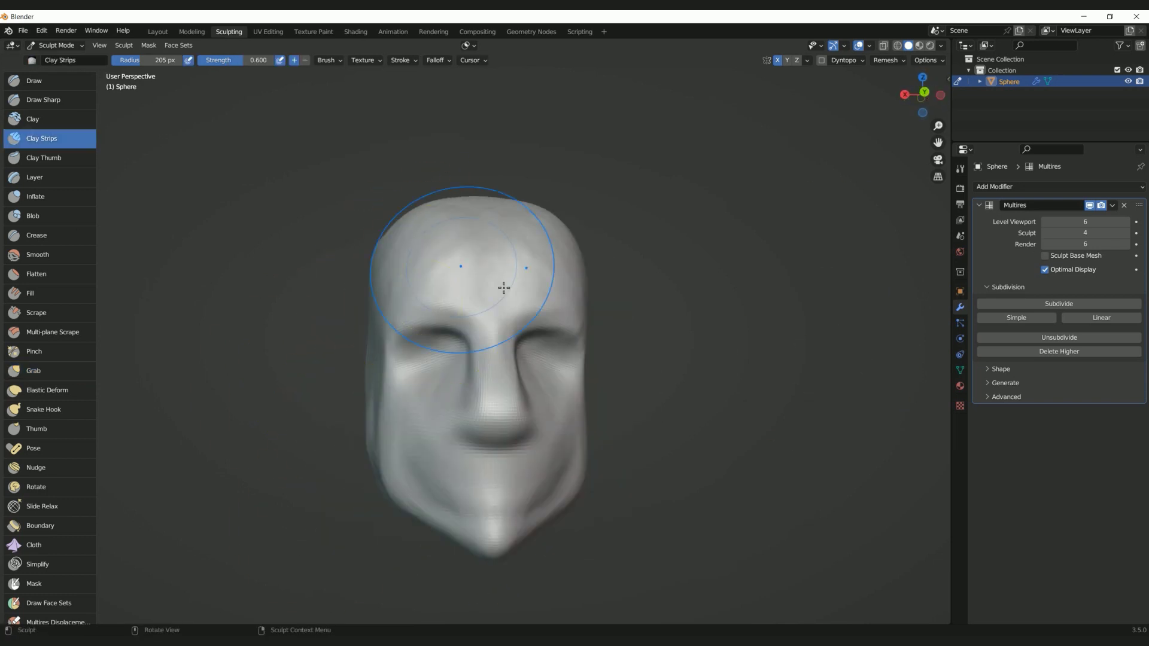
pyautogui.rightClick(415, 359)
pyautogui.moveTo(365, 358); pyautogui.dragTo(375, 359)
pyautogui.moveTo(413, 365)
pyautogui.mouseDown()
pyautogui.moveTo(403, 390)
pyautogui.moveTo(419, 479)
pyautogui.mouseUp()
pyautogui.moveTo(437, 389)
pyautogui.mouseDown(button='middle')
pyautogui.moveTo(341, 380)
pyautogui.moveTo(419, 389)
pyautogui.moveTo(323, 401)
pyautogui.moveTo(509, 379)
pyautogui.mouseUp(button='middle')
# Step: Add a second sphere as an eyeball, scale it down and move it into one eye socket
pyautogui.click(403, 367)
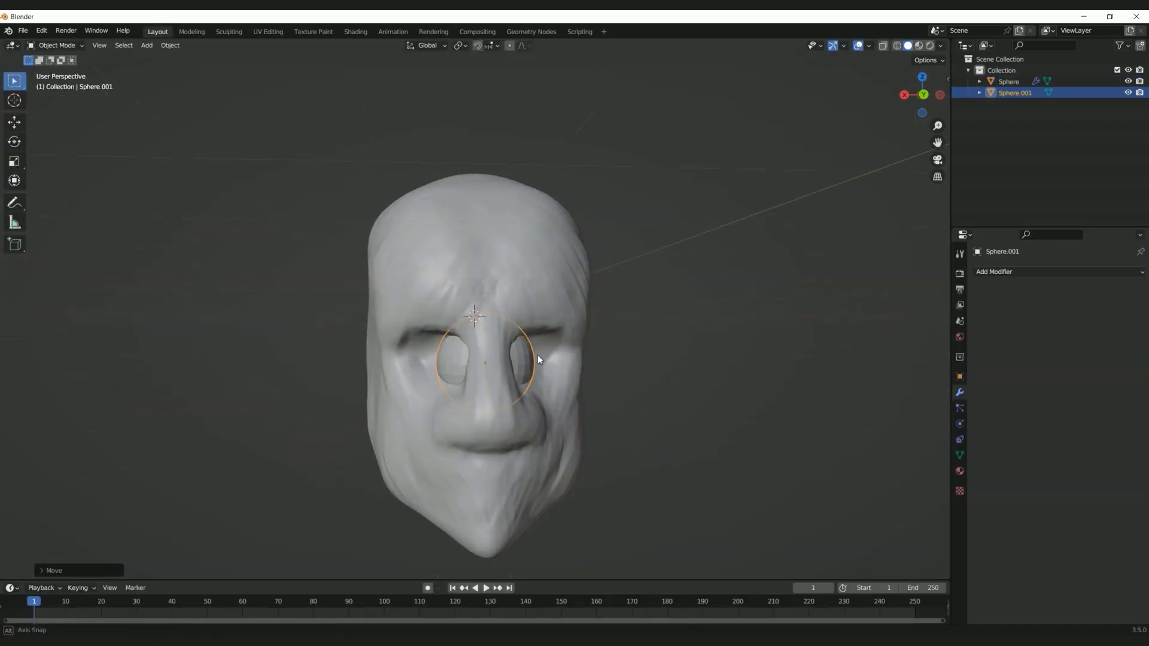
pyautogui.press('s')
pyautogui.press('g')
pyautogui.keyDown('alt'); pyautogui.moveTo(538, 356); pyautogui.dragTo(501, 356, button='middle'); pyautogui.keyUp('alt')
pyautogui.click(654, 357)
# Step: Mirror the eyeball into the opposite socket with a Mirror modifier and adjust its position
pyautogui.click(1005, 272)
pyautogui.click(1124, 347)
pyautogui.press('g')
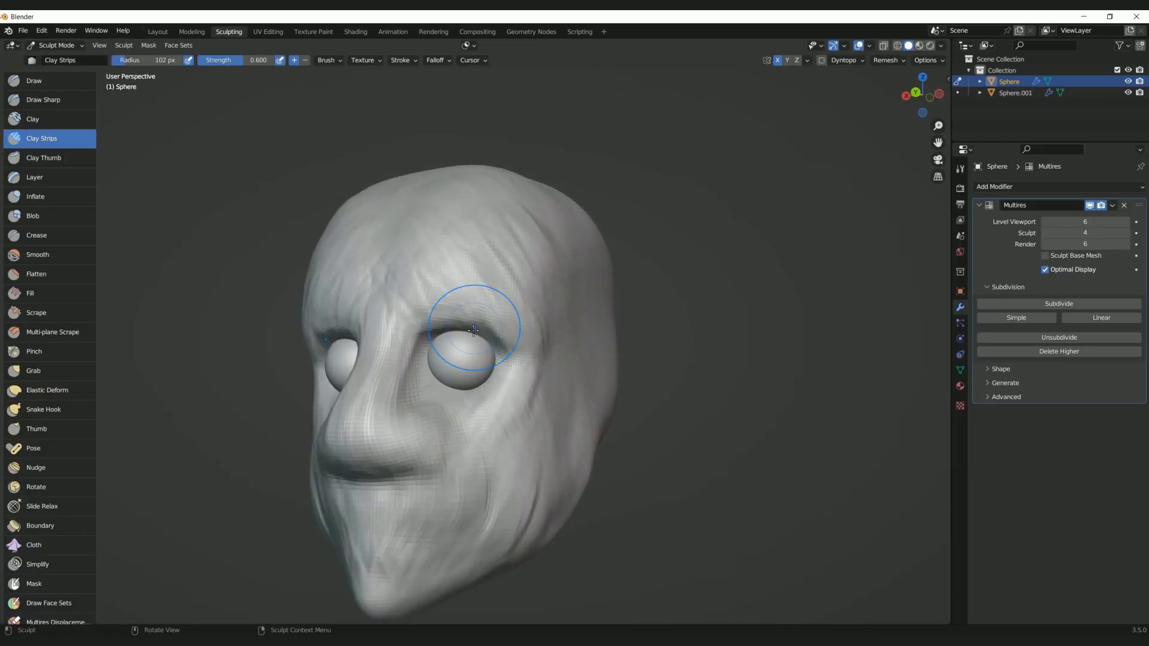
# Step: Thicken the brow area around the eyes with the Inflate brush
pyautogui.moveTo(419, 479)
pyautogui.mouseDown(button='middle')
pyautogui.moveTo(491, 491)
pyautogui.moveTo(431, 539)
pyautogui.moveTo(449, 560)
pyautogui.mouseUp(button='middle')
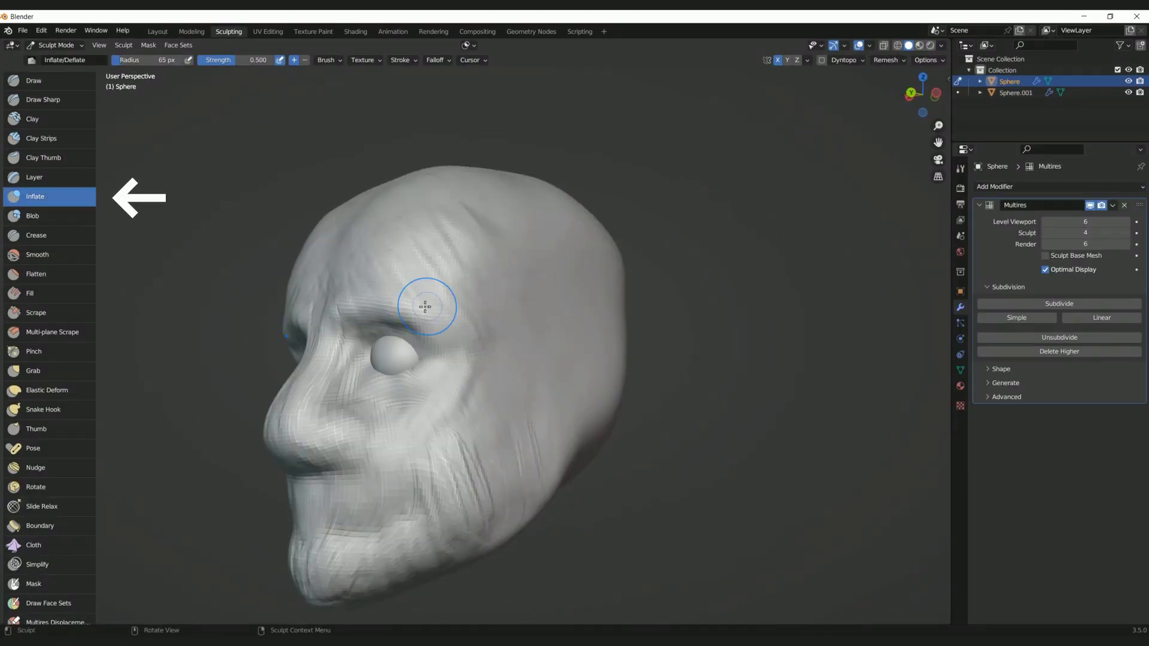
pyautogui.press('f')
pyautogui.click(418, 242)
pyautogui.moveTo(349, 221); pyautogui.dragTo(403, 263, button='middle')
# Step: Adjust the Inflate brush radius to 65 px and add fullness around the mouth and chin
pyautogui.rightClick(369, 419)
pyautogui.moveTo(369, 418); pyautogui.dragTo(360, 419)
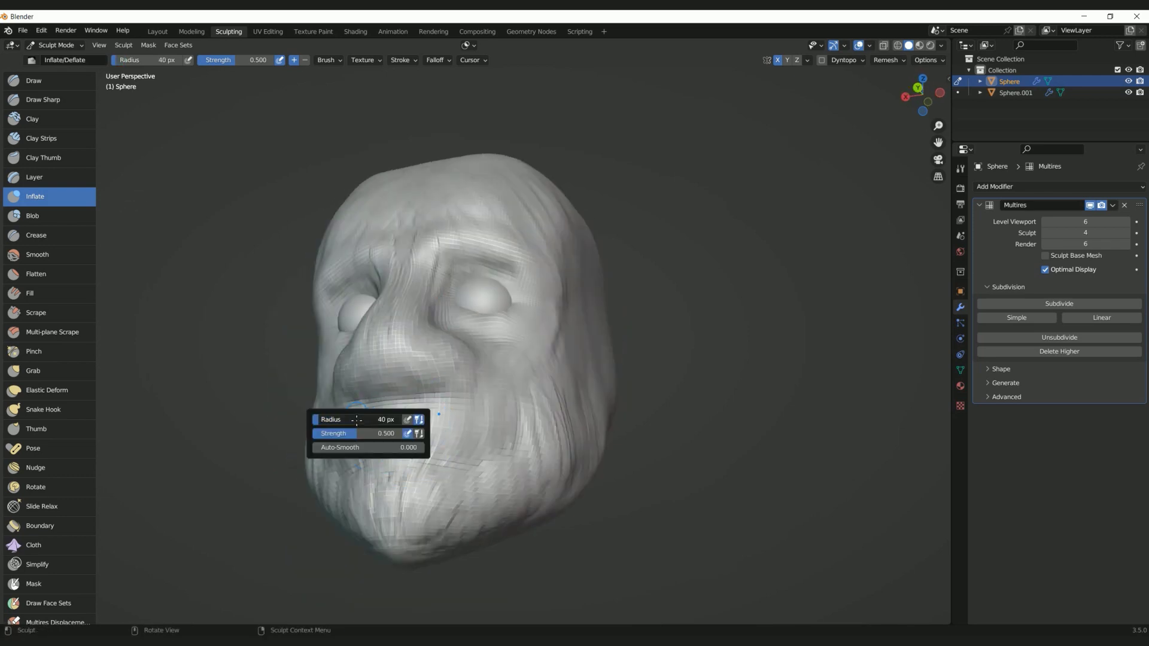
pyautogui.moveTo(479, 410); pyautogui.dragTo(521, 383, button='middle')
pyautogui.moveTo(458, 516); pyautogui.dragTo(413, 519)
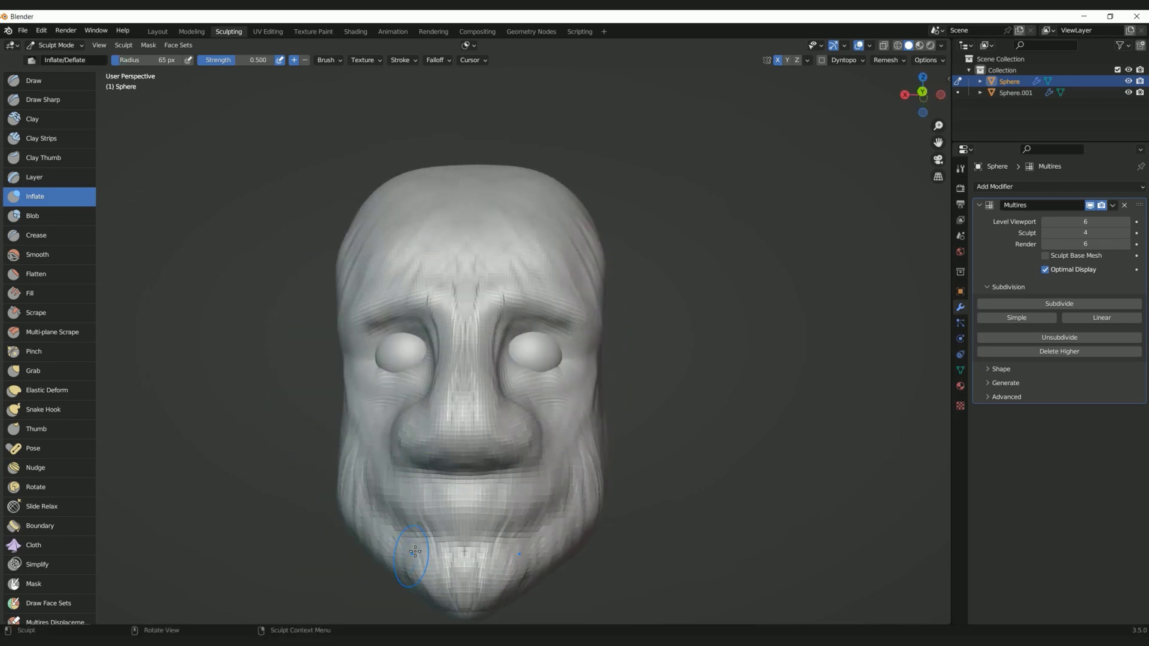
pyautogui.moveTo(478, 589); pyautogui.dragTo(497, 341, button='middle')
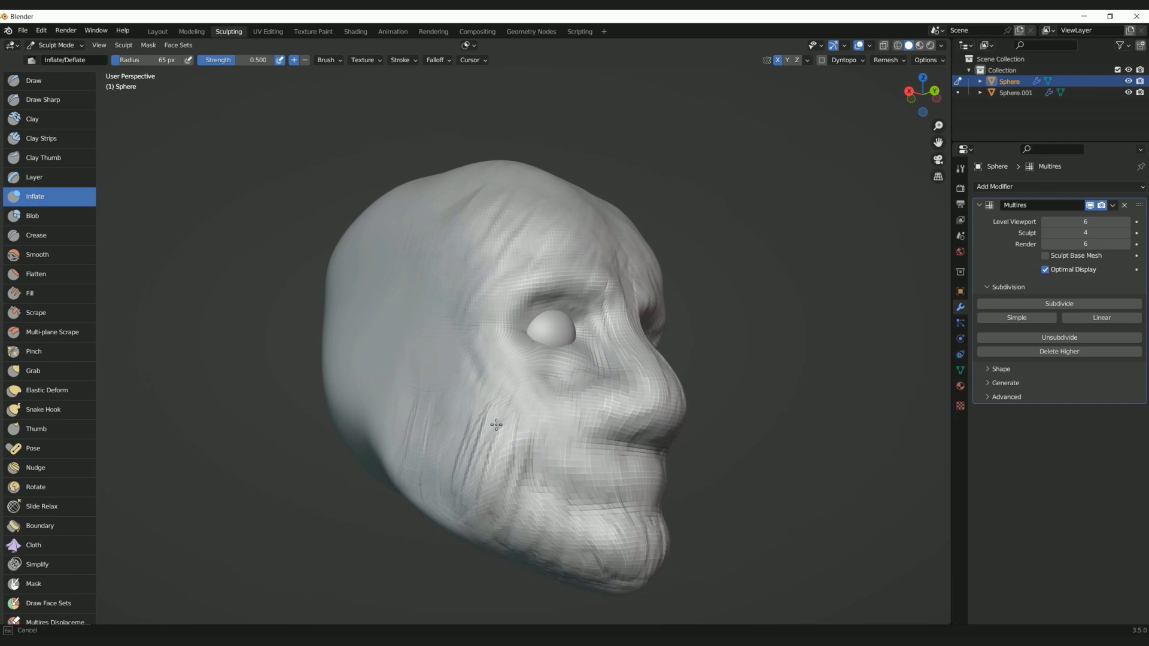
pyautogui.moveTo(600, 295); pyautogui.dragTo(511, 315, button='middle')
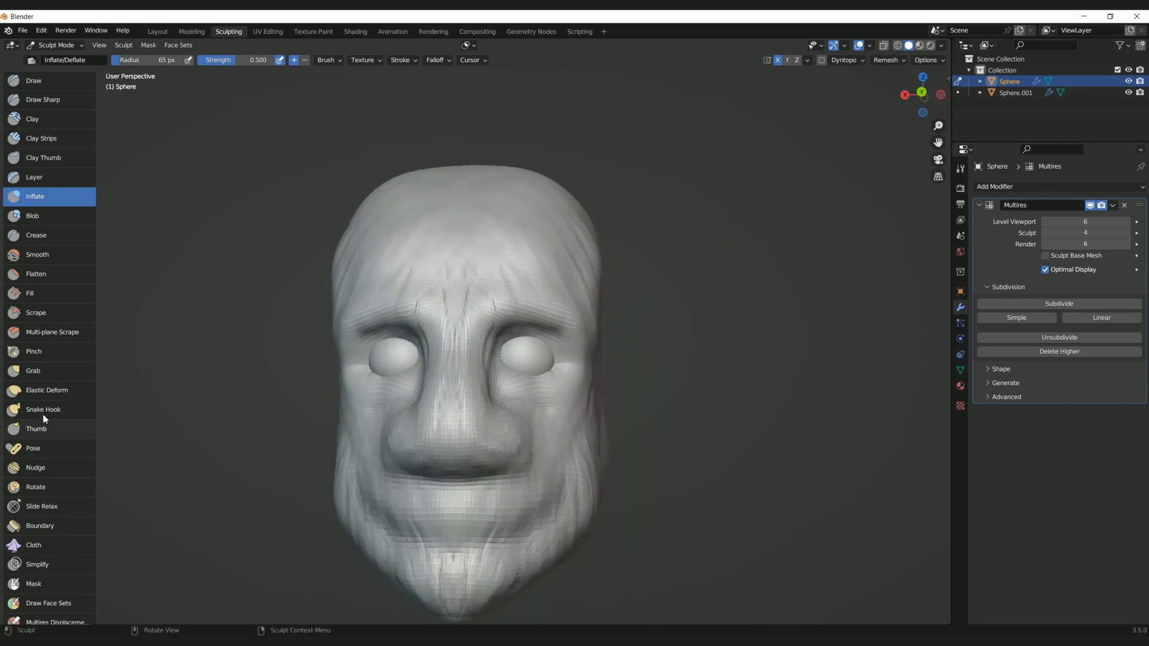
# Step: Reshape the nose with the Grab brush at 140 px radius
pyautogui.click(21, 369)
pyautogui.rightClick(427, 346)
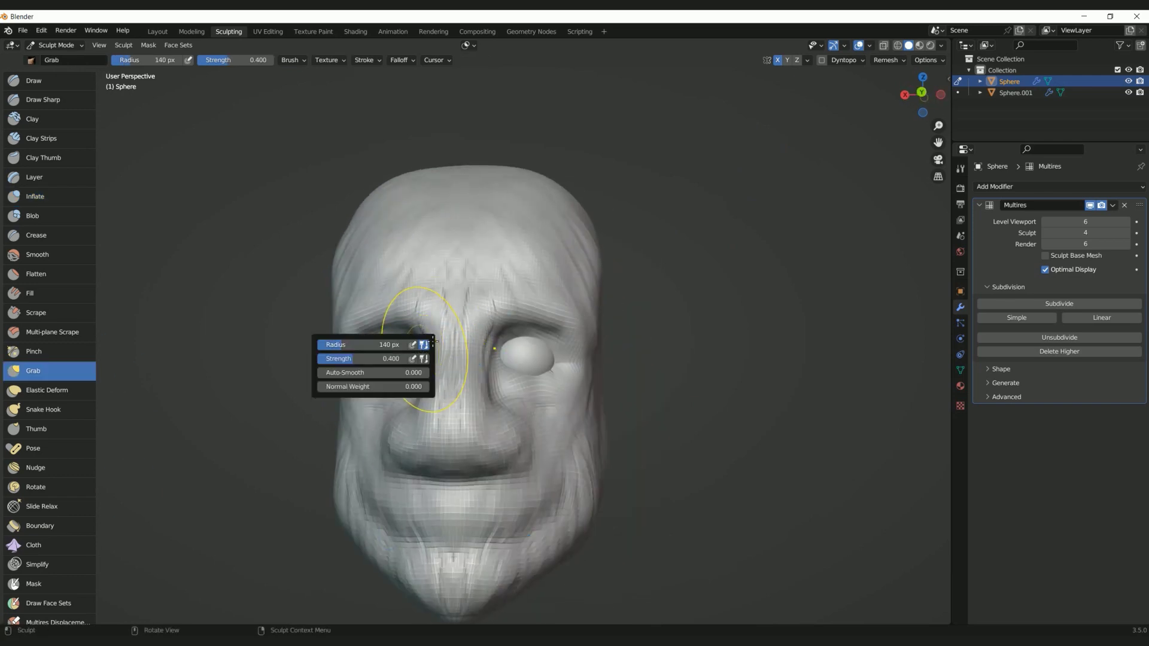
pyautogui.moveTo(458, 481)
pyautogui.mouseDown(button='middle')
pyautogui.moveTo(460, 427)
pyautogui.moveTo(223, 443)
pyautogui.mouseUp(button='middle')
pyautogui.moveTo(306, 332); pyautogui.dragTo(377, 334, button='middle')
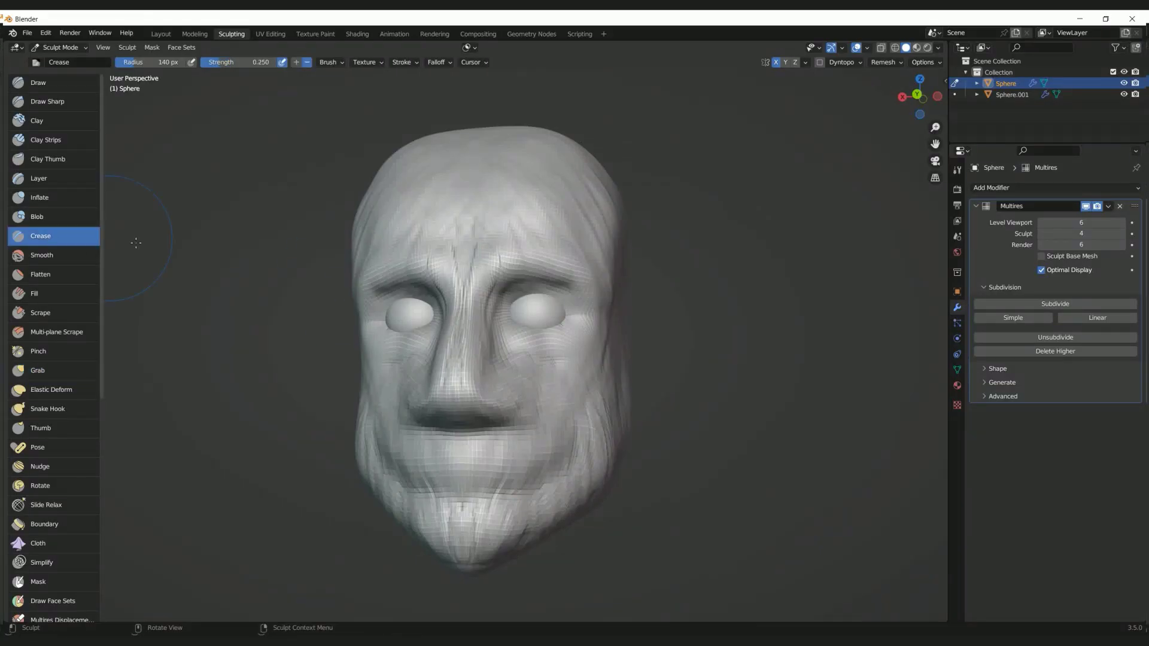
# Step: Carve the nose wings and mouth line with the Crease brush at 50 px and raise the Multires sculpt level to 5
pyautogui.moveTo(538, 294); pyautogui.dragTo(462, 295, button='middle')
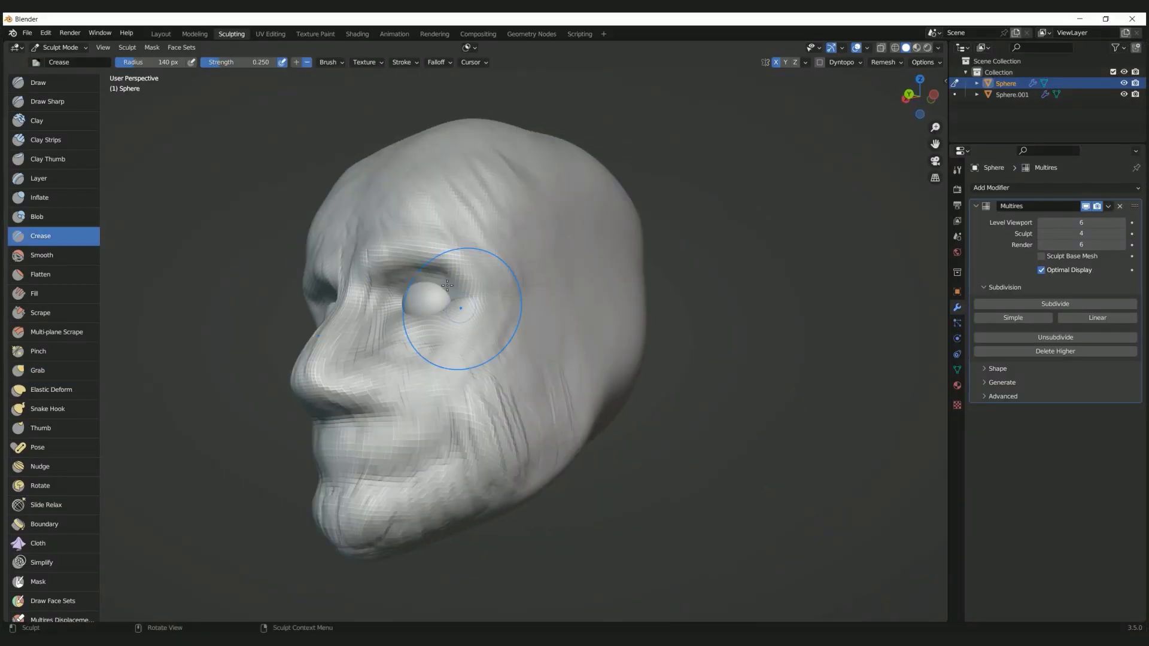
pyautogui.moveTo(367, 346); pyautogui.dragTo(386, 392)
pyautogui.moveTo(386, 392); pyautogui.dragTo(533, 441, button='middle')
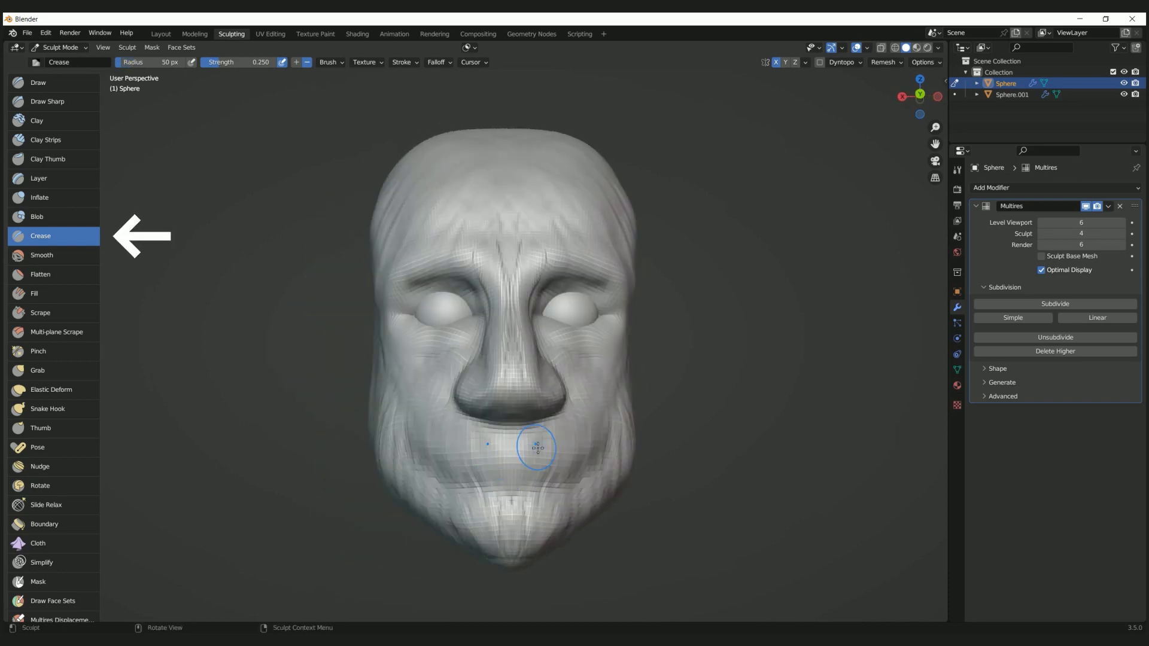
pyautogui.moveTo(444, 471)
pyautogui.mouseDown(button='middle')
pyautogui.moveTo(754, 426)
pyautogui.moveTo(558, 475)
pyautogui.mouseUp(button='middle')
pyautogui.press('pageup')
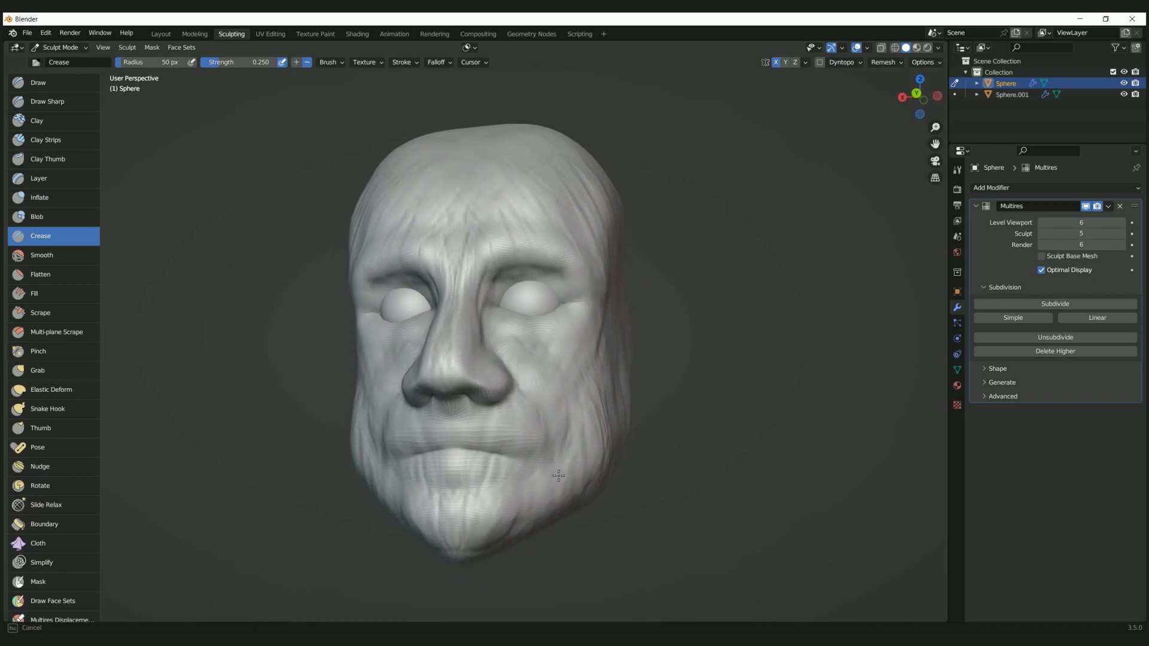
# Step: Define the eyelids and the lip edges with the Crease brush, reducing its radius to 25 px
pyautogui.moveTo(415, 456); pyautogui.dragTo(459, 351, button='middle')
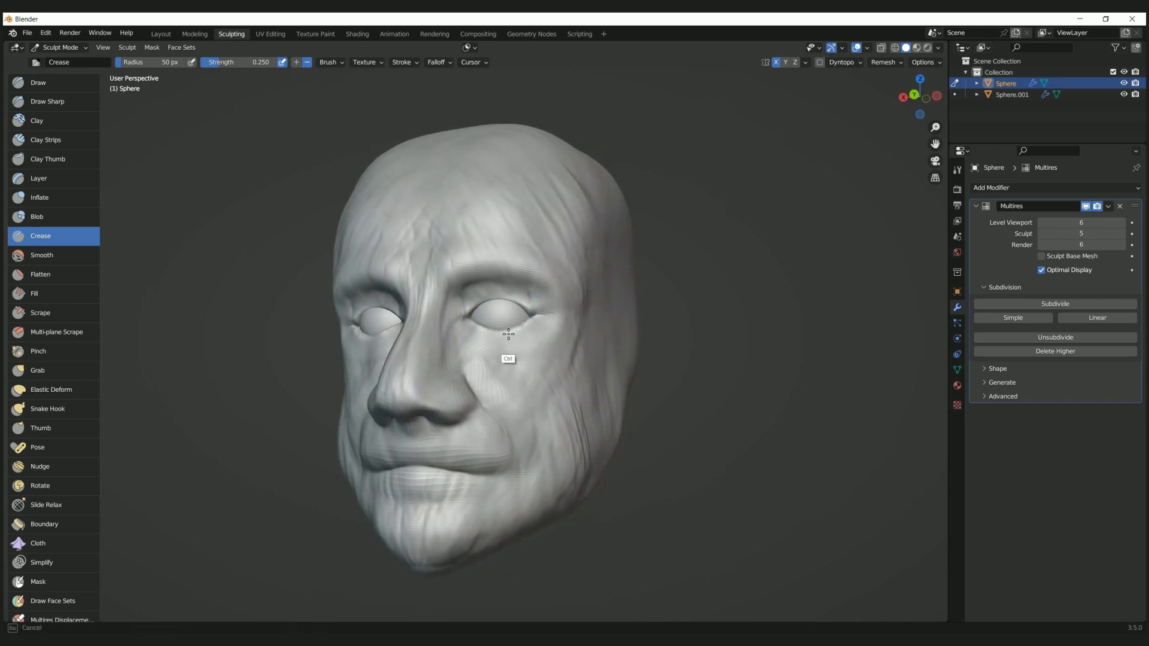
pyautogui.rightClick(438, 428)
pyautogui.moveTo(422, 429); pyautogui.dragTo(417, 430)
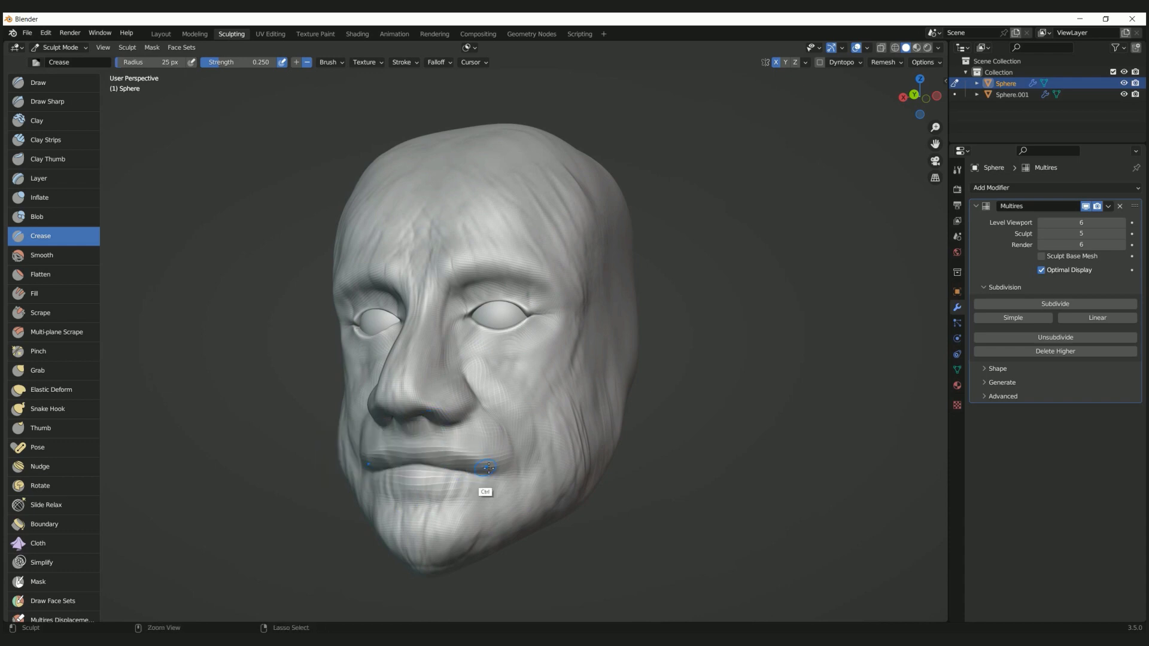
pyautogui.moveTo(457, 481); pyautogui.dragTo(431, 401, button='middle')
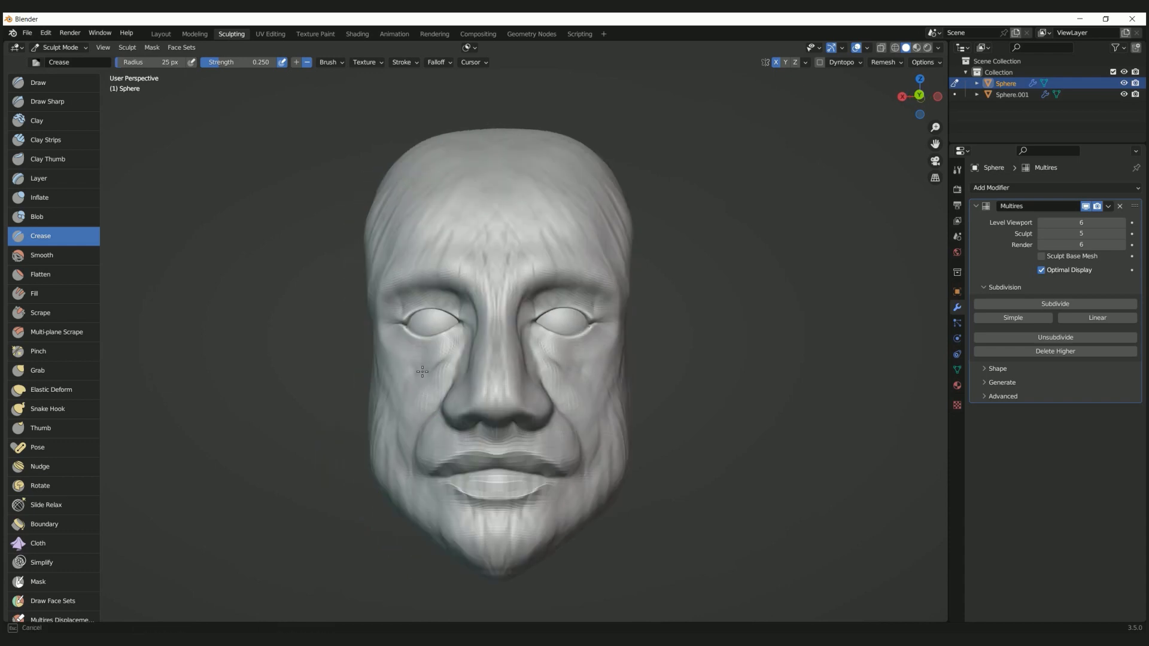
pyautogui.moveTo(458, 306)
pyautogui.mouseDown(button='middle')
pyautogui.moveTo(441, 350)
pyautogui.moveTo(368, 373)
pyautogui.moveTo(505, 465)
pyautogui.moveTo(457, 503)
pyautogui.moveTo(470, 479)
pyautogui.mouseUp(button='middle')
# Step: Build up and smooth the face with the Clay Strips brush at 50 px, and refine the eyelids with the Crease brush
pyautogui.press('c')
pyautogui.moveTo(492, 411); pyautogui.dragTo(478, 443, button='middle')
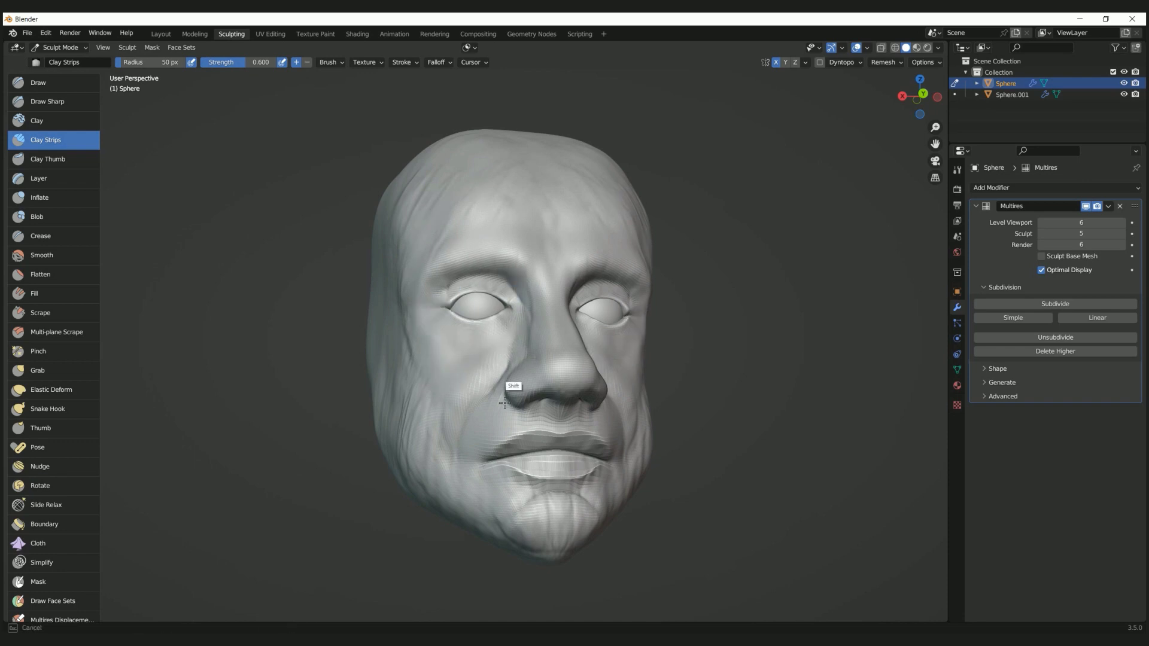
pyautogui.moveTo(470, 526); pyautogui.dragTo(442, 302, button='middle')
pyautogui.hotkey('shift', 'c')
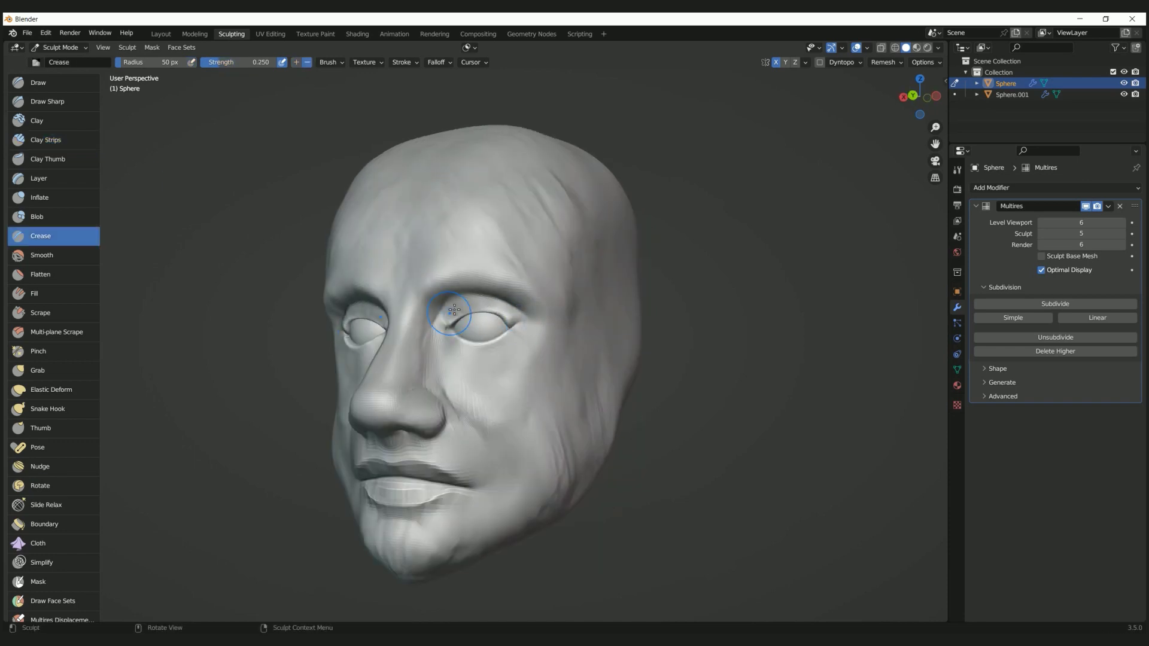
pyautogui.moveTo(424, 318); pyautogui.dragTo(464, 320, button='middle')
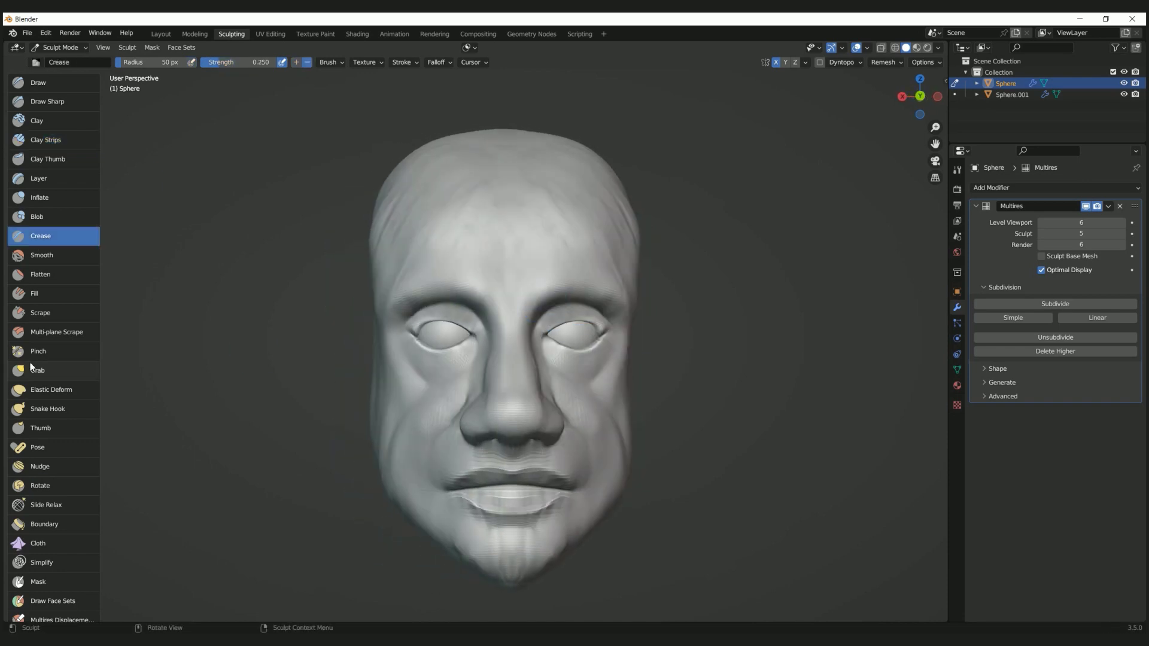
# Step: Reshape the area around the eyes with the Grab brush at 80 px radius
pyautogui.click(32, 368)
pyautogui.scroll(4, 449, 336)
pyautogui.hotkey('ctrl', 'z')
pyautogui.rightClick(326, 306)
pyautogui.doubleClick(311, 320)
pyautogui.write('80')
pyautogui.moveTo(374, 323)
pyautogui.mouseDown()
pyautogui.moveTo(362, 345)
pyautogui.moveTo(383, 332)
pyautogui.mouseUp()
# Step: Lower the Multires sculpt level to 3 and adjust the facial form with the Grab brush at 100 px radius
pyautogui.click(1042, 234)
pyautogui.click(1042, 234)
pyautogui.moveTo(413, 313); pyautogui.dragTo(415, 305)
pyautogui.rightClick(398, 315)
pyautogui.doubleClick(389, 318)
pyautogui.write('100')
pyautogui.moveTo(413, 282); pyautogui.dragTo(469, 285, button='middle')
pyautogui.moveTo(693, 328); pyautogui.dragTo(437, 269, button='middle')
pyautogui.scroll(-3, 467, 437)
pyautogui.moveTo(467, 437); pyautogui.dragTo(365, 426, button='middle')
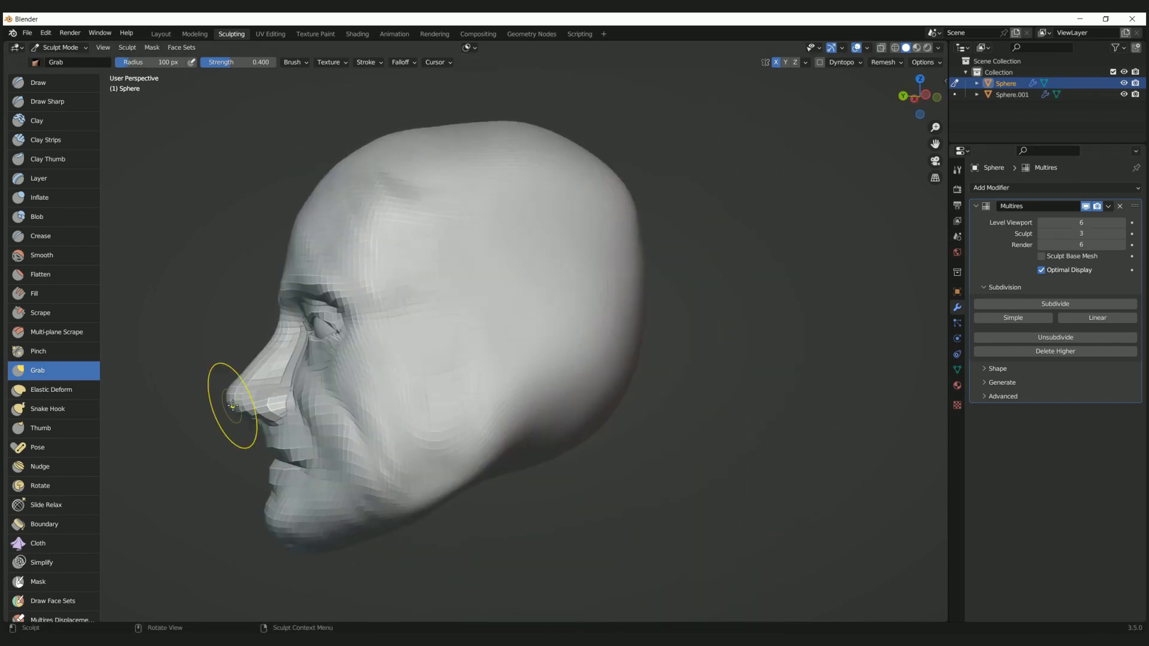
# Step: Adjust the nose, mouth and chin profile with the Grab brush at 150 px radius
pyautogui.rightClick(234, 413)
pyautogui.doubleClick(225, 418)
pyautogui.write('150')
pyautogui.moveTo(231, 446); pyautogui.dragTo(272, 458)
pyautogui.moveTo(287, 521); pyautogui.dragTo(289, 529)
pyautogui.moveTo(410, 386); pyautogui.dragTo(479, 400, button='middle')
pyautogui.moveTo(479, 446); pyautogui.dragTo(373, 363, button='middle')
# Step: Carve the jaw line on the side of the head with the Crease brush at 50 px radius
pyautogui.click(41, 236)
pyautogui.rightClick(462, 368)
pyautogui.doubleClick(458, 363)
pyautogui.write('50')
pyautogui.press('Return')
pyautogui.moveTo(490, 312); pyautogui.dragTo(505, 410)
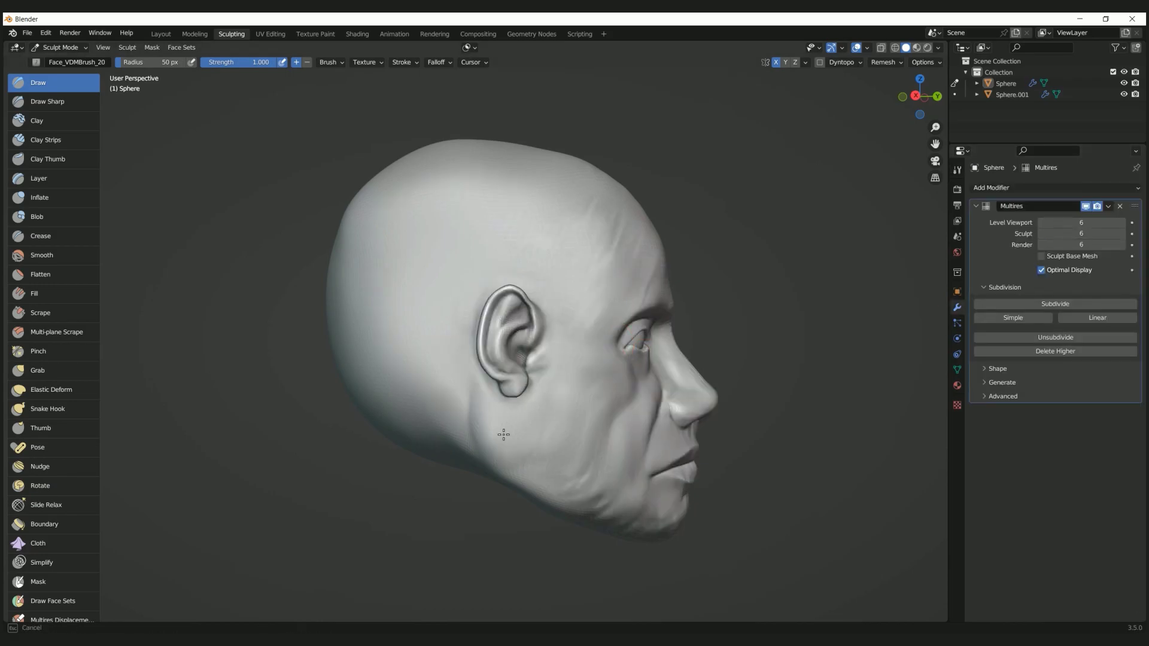
# Step: Undo the ear stamp and restore the Face_VDMBrush_20 ear on the side of the head at Multires sculpt level 6
pyautogui.hotkey('ctrl', 'z')
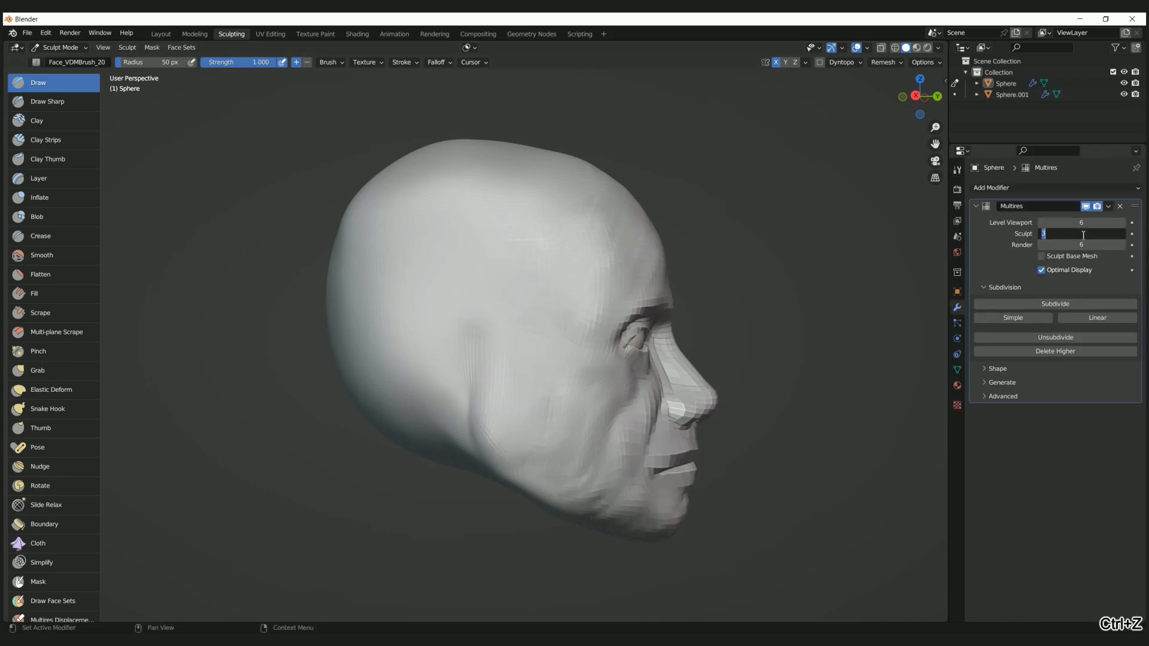
pyautogui.hotkey('ctrl', 'shift', 'z')
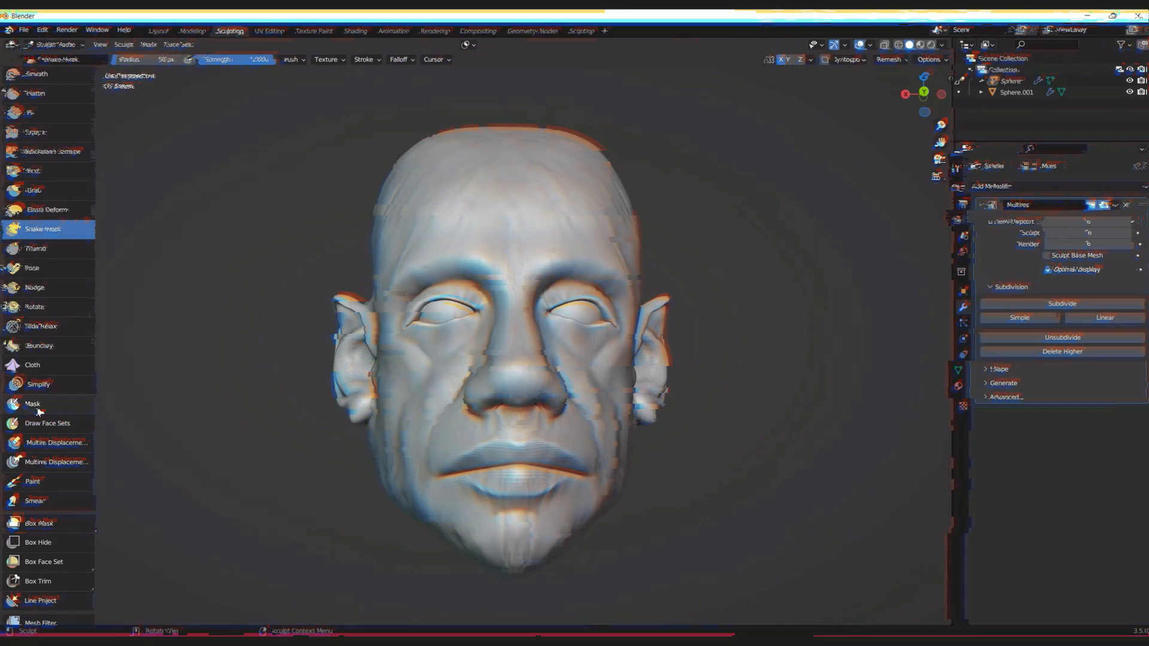
# Step: Paint a mask beneath both eyes with the Mask brush at 50 px and invert the mask
pyautogui.click(36, 404)
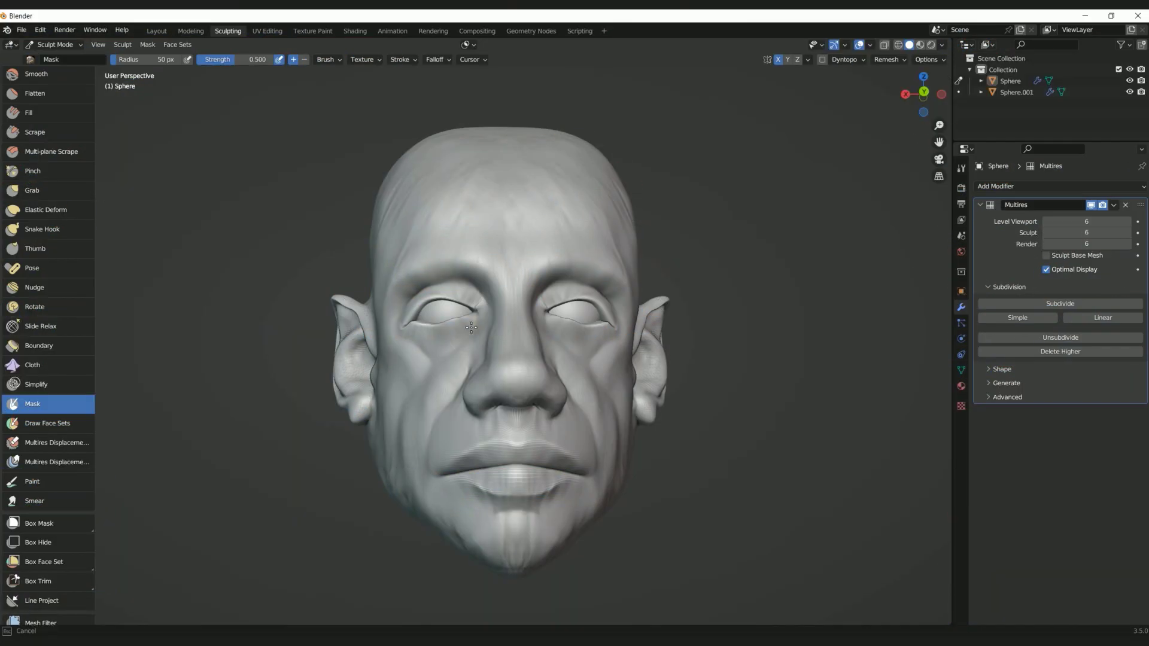
pyautogui.moveTo(398, 332)
pyautogui.mouseDown()
pyautogui.moveTo(462, 327)
pyautogui.moveTo(428, 362)
pyautogui.mouseUp()
pyautogui.moveTo(431, 359); pyautogui.dragTo(542, 362, button='middle')
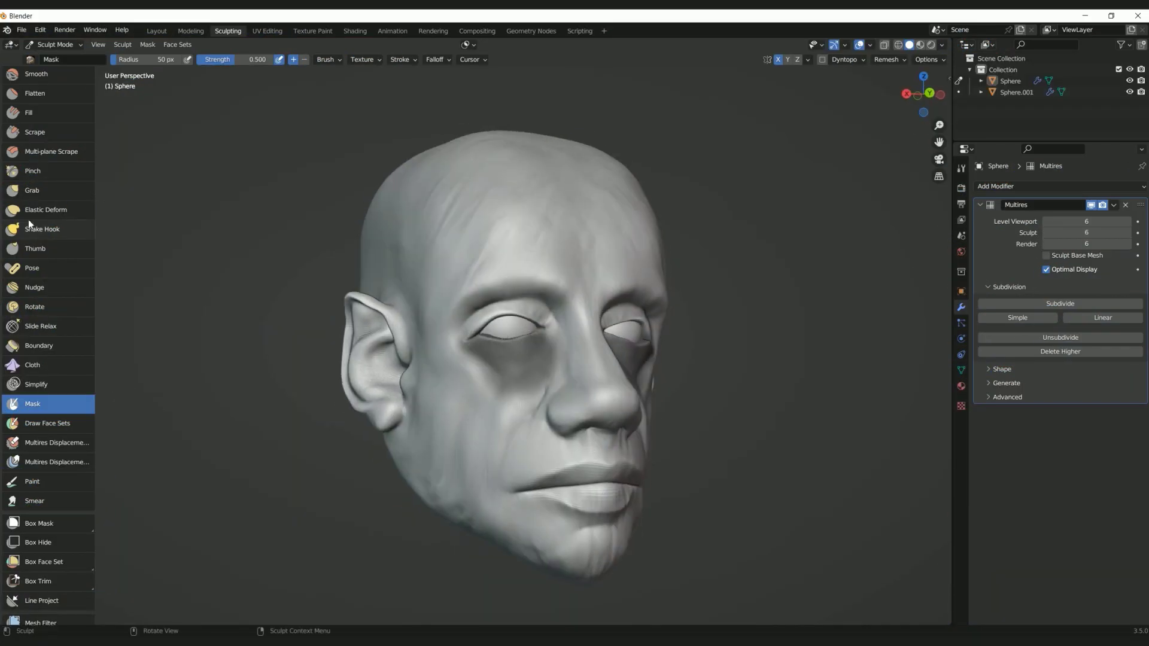
pyautogui.click(32, 191)
pyautogui.moveTo(556, 323); pyautogui.dragTo(409, 310, button='middle')
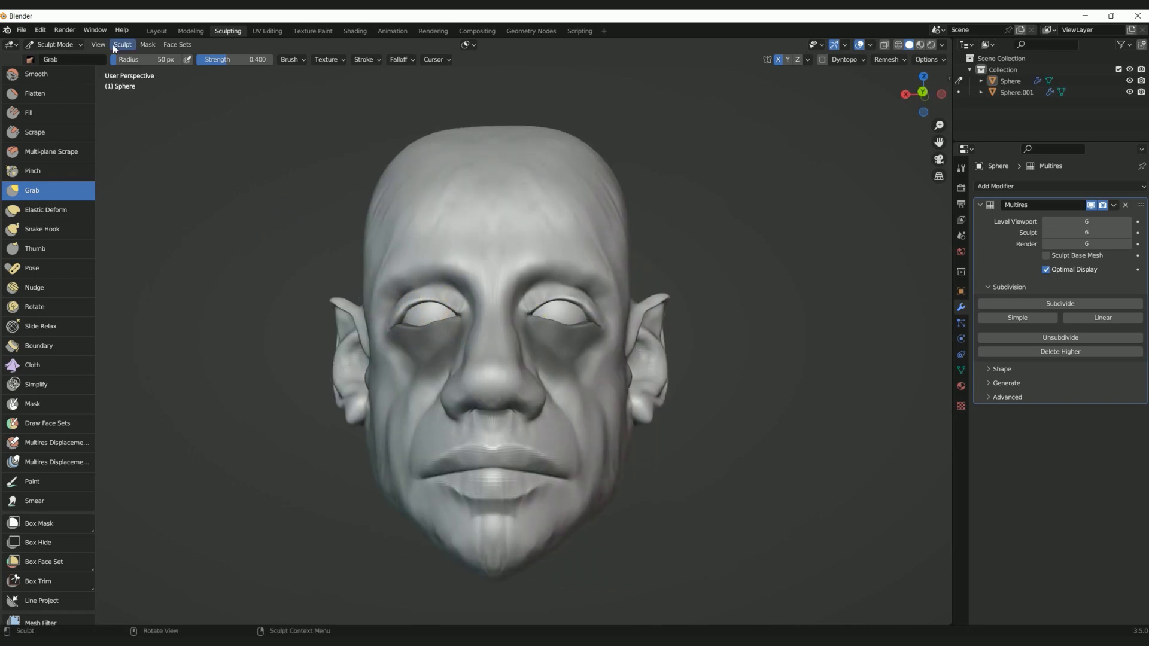
pyautogui.click(148, 45)
pyautogui.click(165, 59)
# Step: Sharpen the lower eyelids along the mask edge with the Crease brush at 50 px and clear the mask
pyautogui.moveTo(359, 264); pyautogui.dragTo(407, 305, button='middle')
pyautogui.scroll(3, 479, 365)
pyautogui.moveTo(413, 381)
pyautogui.mouseDown(button='middle')
pyautogui.moveTo(371, 419)
pyautogui.moveTo(513, 296)
pyautogui.moveTo(524, 472)
pyautogui.mouseUp(button='middle')
pyautogui.scroll(5, 49, 186)
pyautogui.click(48, 181)
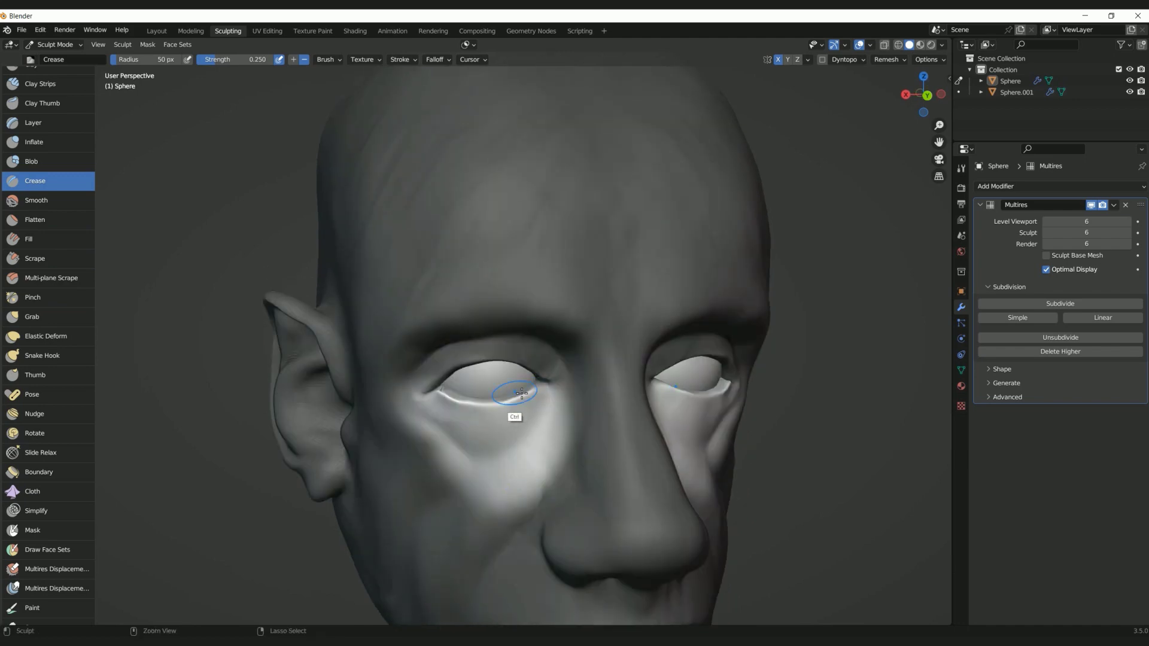
pyautogui.scroll(-3, 440, 376)
pyautogui.moveTo(455, 386); pyautogui.dragTo(406, 419, button='middle')
pyautogui.hotkey('alt', 'm')
# Step: Paint a mask over the lower lip with the Mask brush
pyautogui.scroll(-1, 500, 365)
pyautogui.moveTo(455, 360); pyautogui.dragTo(542, 336, button='middle')
pyautogui.scroll(2, 478, 381)
pyautogui.moveTo(479, 380); pyautogui.dragTo(461, 422, button='middle')
pyautogui.press('m')
pyautogui.moveTo(461, 422)
pyautogui.mouseDown()
pyautogui.moveTo(539, 418)
pyautogui.moveTo(437, 425)
pyautogui.moveTo(492, 417)
pyautogui.moveTo(422, 442)
pyautogui.mouseUp()
pyautogui.scroll(3, 43, 168)
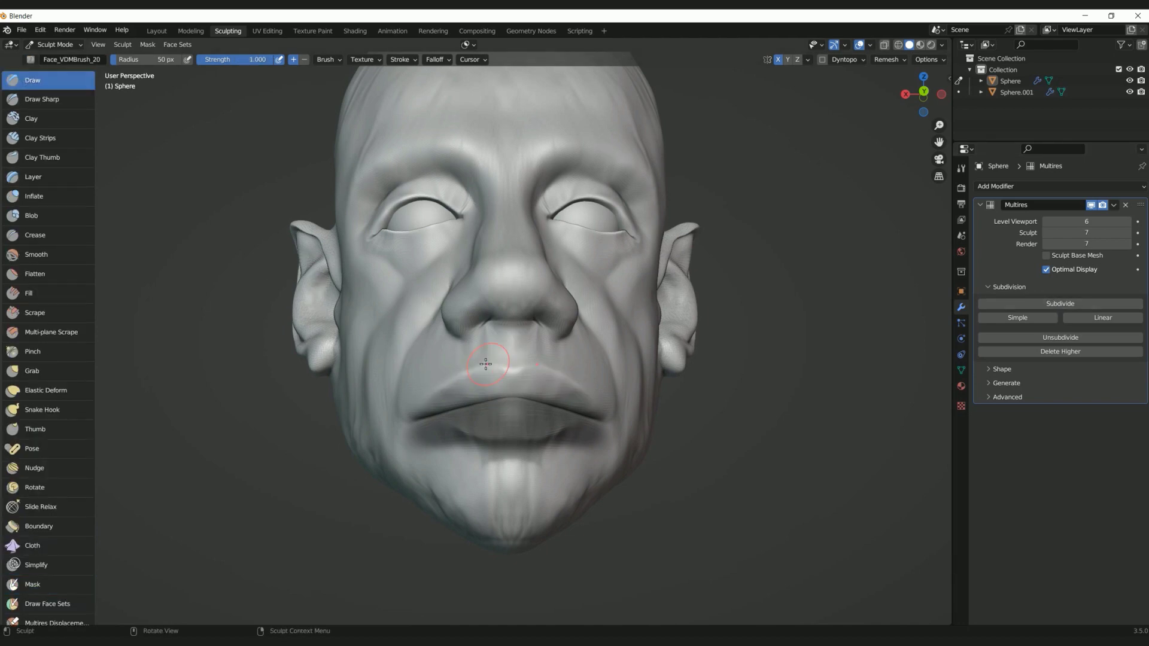
# Step: Invert the lip mask and add volume to the lower lip with the Inflate brush at 10 px and 50 px
pyautogui.press('i')
pyautogui.scroll(1, 490, 374)
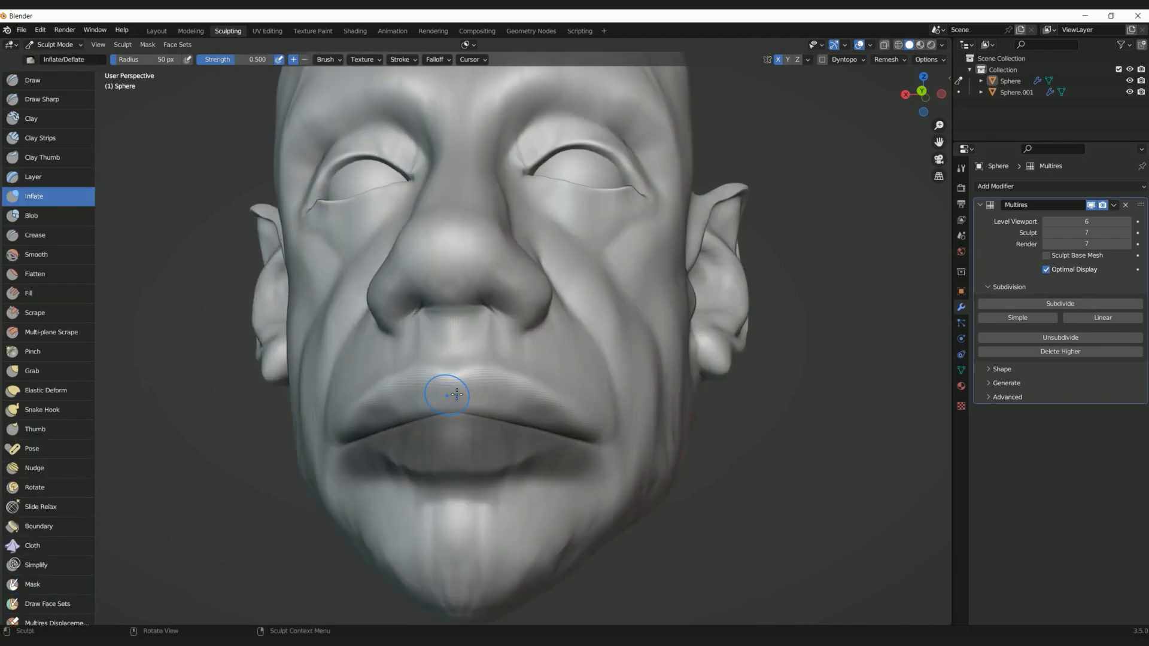
pyautogui.moveTo(480, 387)
pyautogui.mouseDown(button='middle')
pyautogui.moveTo(421, 356)
pyautogui.moveTo(521, 341)
pyautogui.moveTo(513, 397)
pyautogui.moveTo(419, 352)
pyautogui.mouseUp(button='middle')
pyautogui.click(148, 44)
pyautogui.click(153, 58)
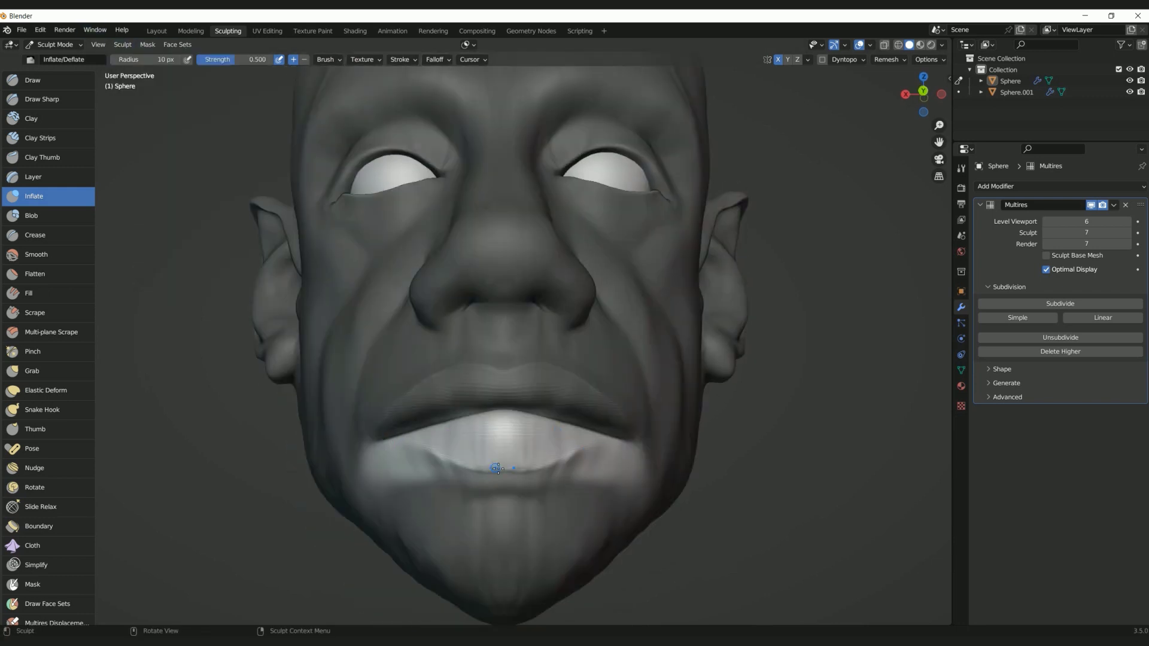
pyautogui.moveTo(501, 491); pyautogui.dragTo(484, 454)
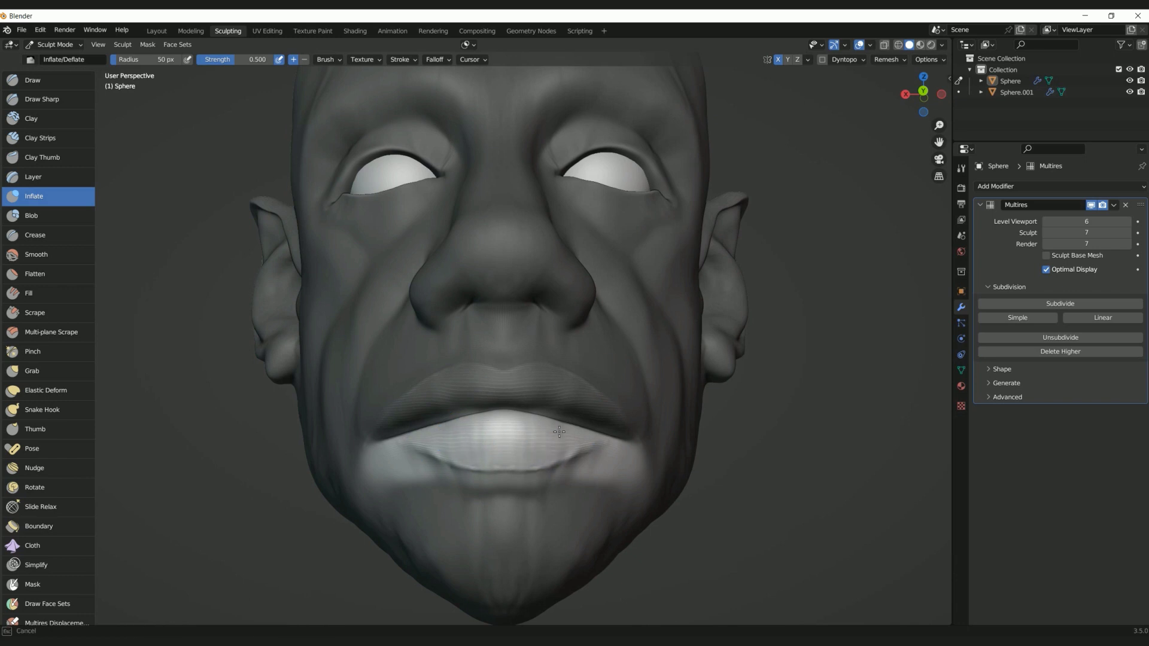
pyautogui.moveTo(424, 432)
pyautogui.mouseDown(button='middle')
pyautogui.moveTo(605, 419)
pyautogui.moveTo(559, 413)
pyautogui.mouseUp(button='middle')
# Step: Refine the upper lip with the Crease brush at 15 px while the lower lip is masked, and clear the mask
pyautogui.hotkey('shift', 'c')
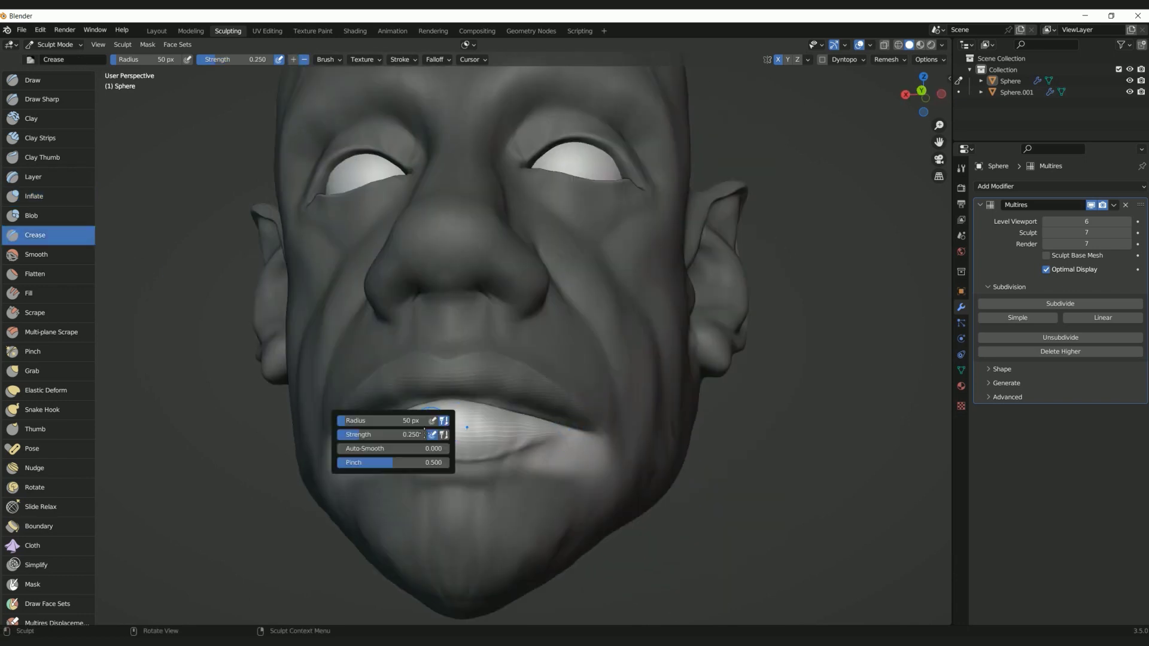
pyautogui.hotkey('alt', 'm')
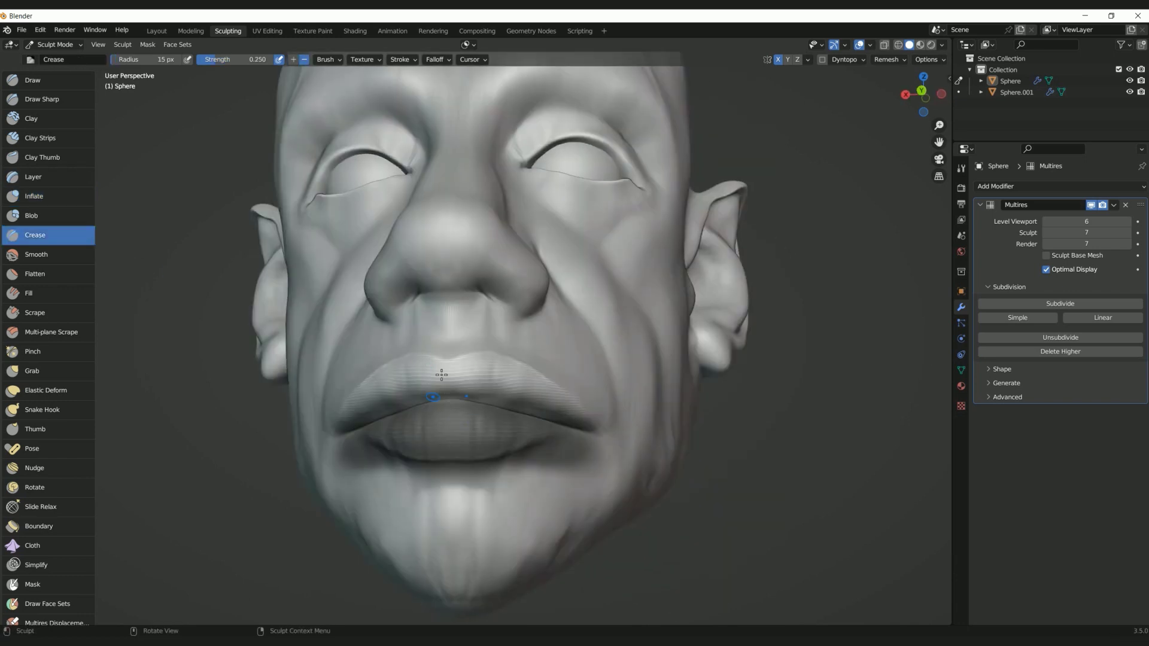
pyautogui.scroll(2, 322, 408)
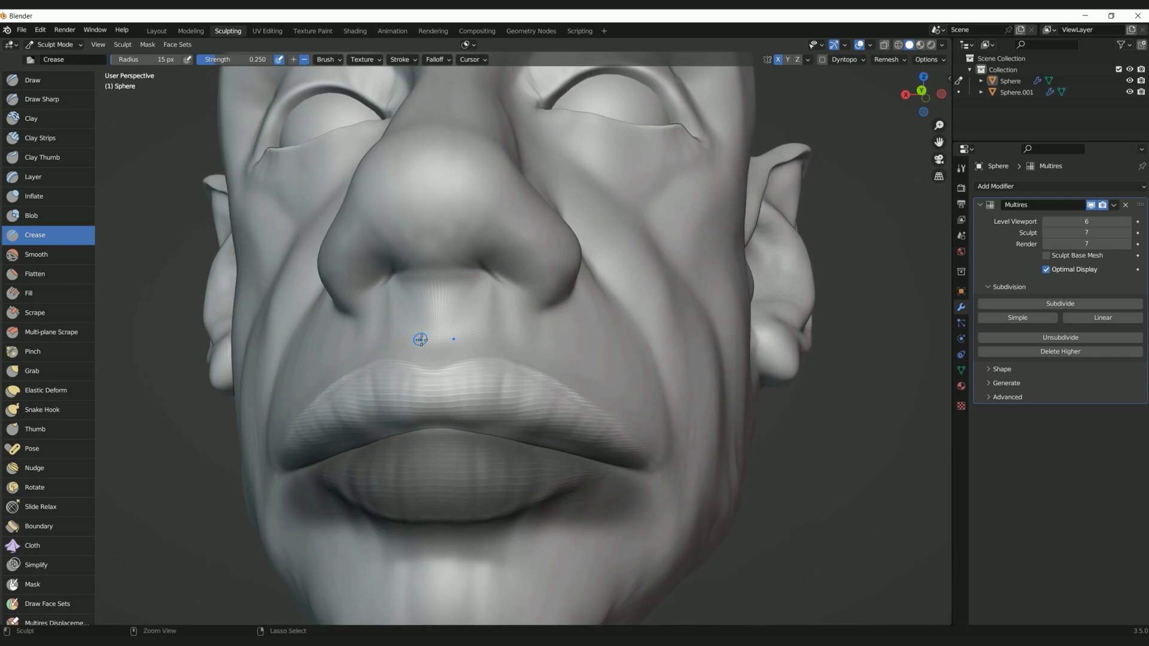
pyautogui.hotkey('ctrl', 'z')
pyautogui.scroll(-4, 421, 340)
pyautogui.hotkey('alt', 'm')
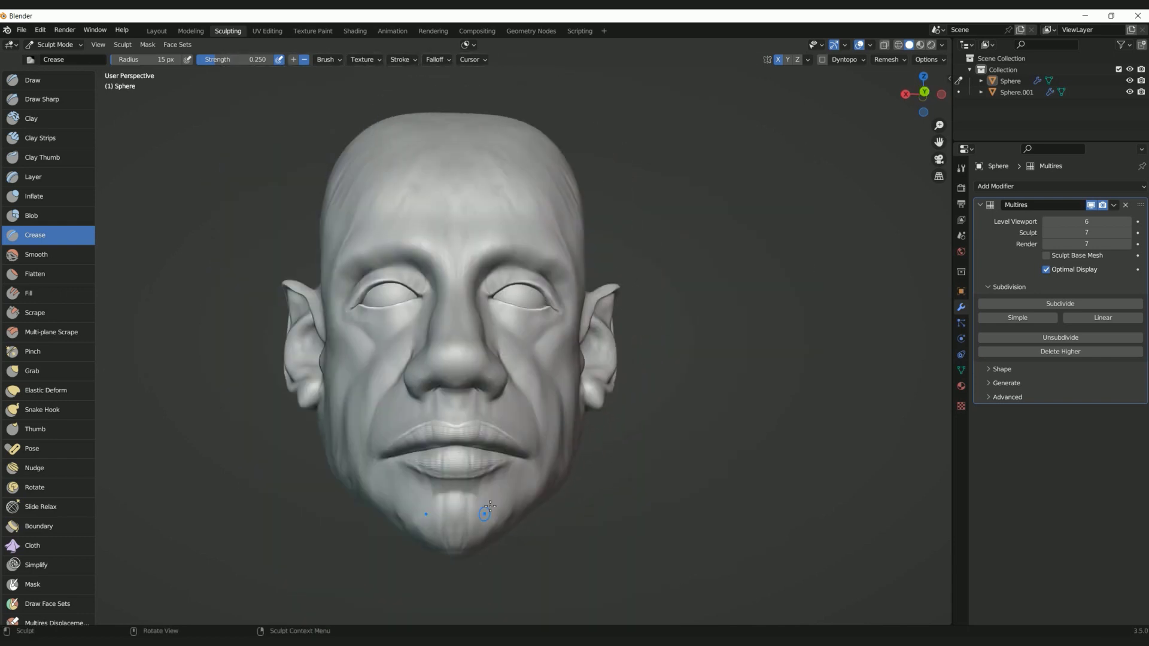
# Step: Set the brush radius to 100 px and smooth the forehead and skull at Multires sculpt level 5
pyautogui.rightClick(447, 410)
pyautogui.click(393, 410)
pyautogui.write('100')
pyautogui.press('Return')
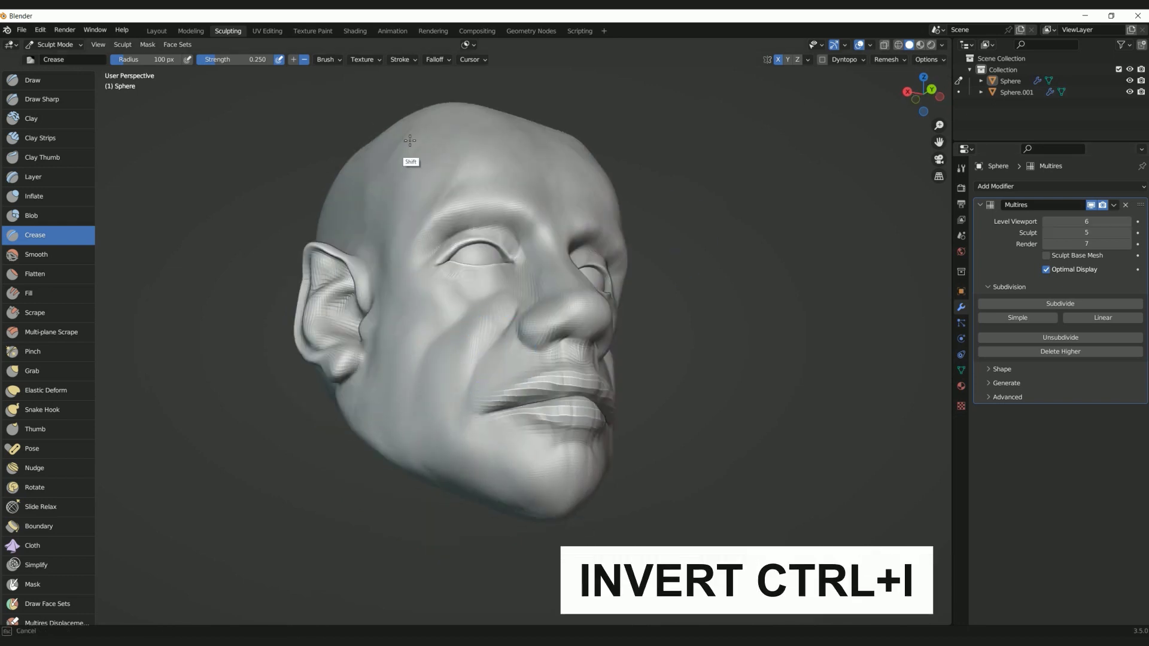
pyautogui.moveTo(405, 159); pyautogui.dragTo(511, 188, button='middle')
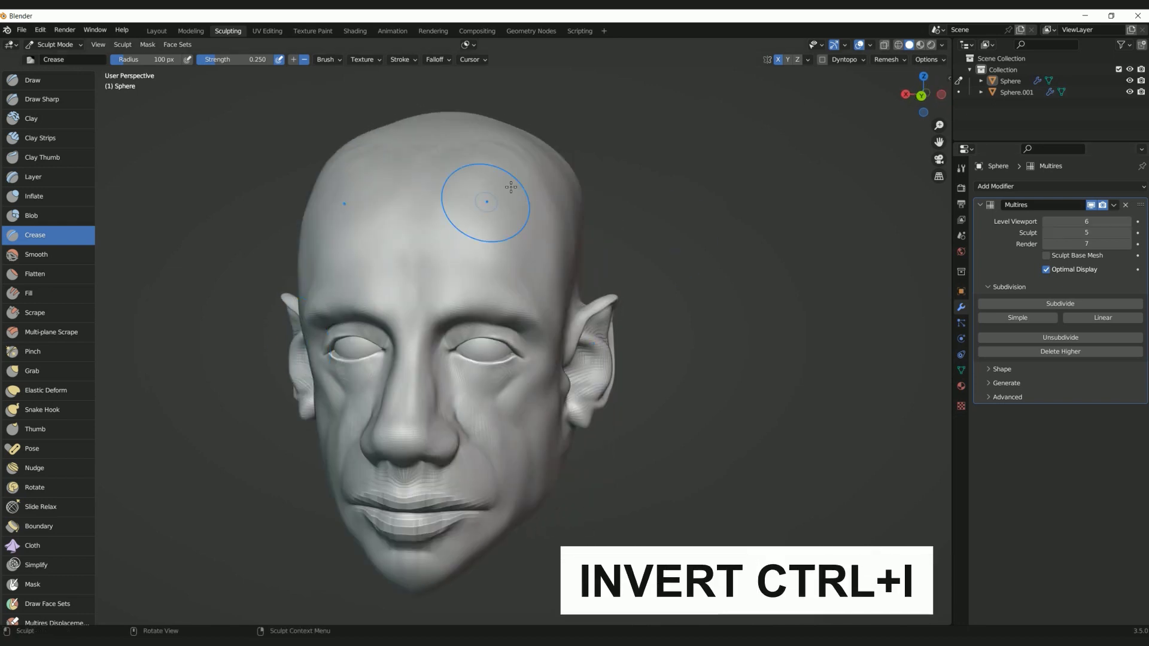
pyautogui.moveTo(540, 282); pyautogui.dragTo(470, 236, button='middle')
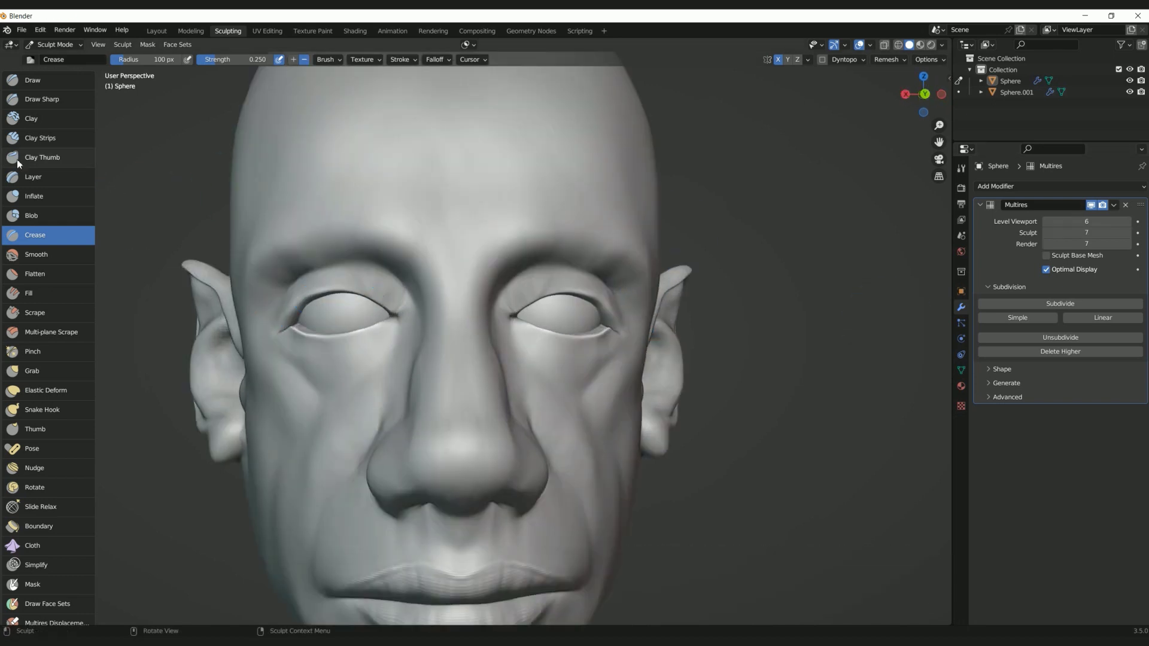
# Step: Thicken the upper eyelids with the Inflate brush at 50 px radius and Multires sculpt level 7
pyautogui.click(34, 196)
pyautogui.rightClick(359, 317)
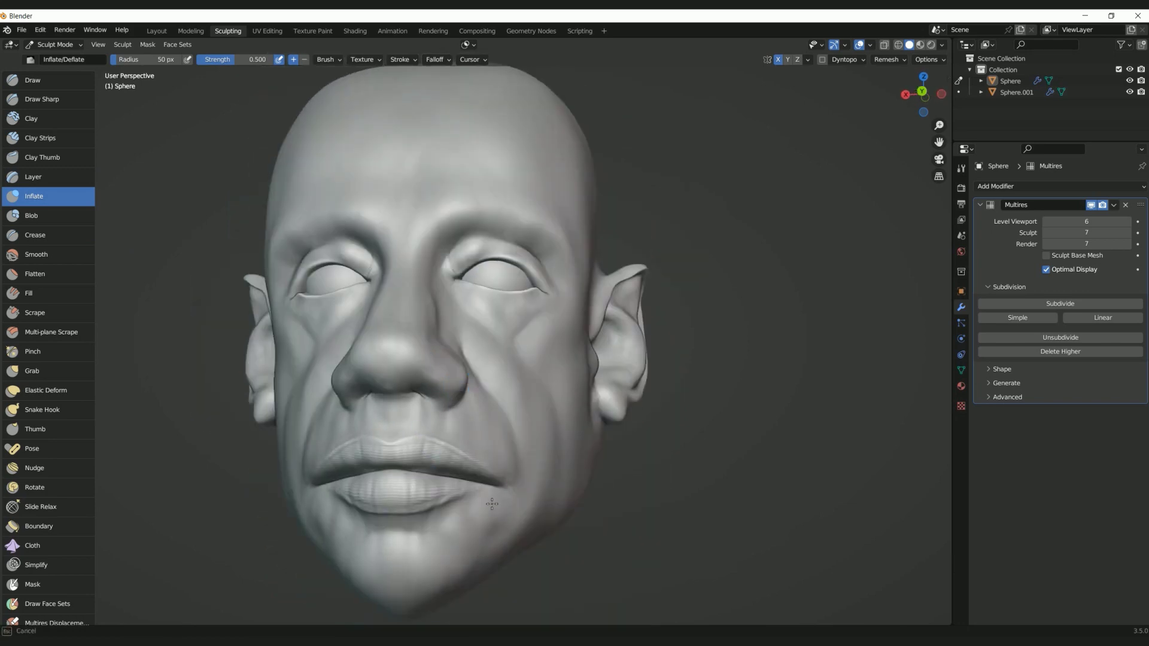
pyautogui.scroll(-1, 416, 334)
pyautogui.scroll(1, 416, 333)
pyautogui.moveTo(419, 329); pyautogui.dragTo(431, 293, button='middle')
# Step: Carve the nostrils on the underside of the nose with the Crease brush at 15 px radius
pyautogui.hotkey('shift', 'c')
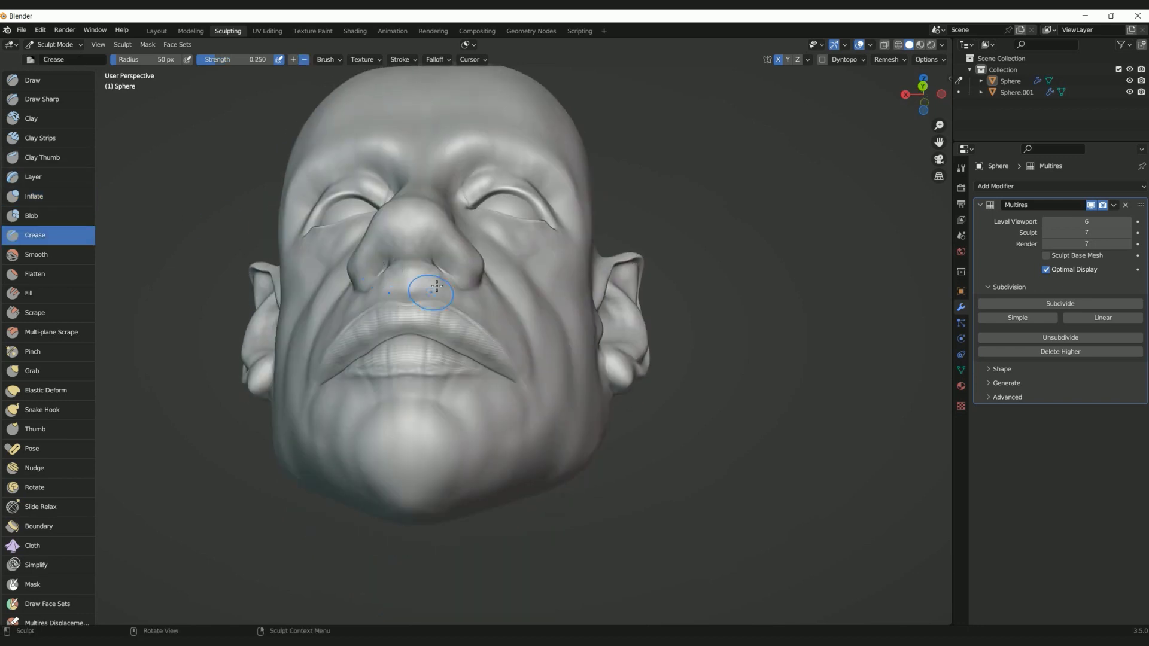
pyautogui.rightClick(363, 270)
pyautogui.doubleClick(353, 267)
pyautogui.write('15')
pyautogui.moveTo(427, 238); pyautogui.dragTo(442, 267)
pyautogui.scroll(-2, 419, 287)
pyautogui.moveTo(413, 305)
pyautogui.mouseDown(button='middle')
pyautogui.moveTo(403, 385)
pyautogui.moveTo(497, 274)
pyautogui.moveTo(389, 359)
pyautogui.moveTo(324, 467)
pyautogui.mouseUp(button='middle')
pyautogui.scroll(3, 413, 371)
# Step: Deepen the folds around the nose wings and cheeks with the Crease brush at 25 px radius
pyautogui.rightClick(386, 263)
pyautogui.doubleClick(383, 263)
pyautogui.write('25')
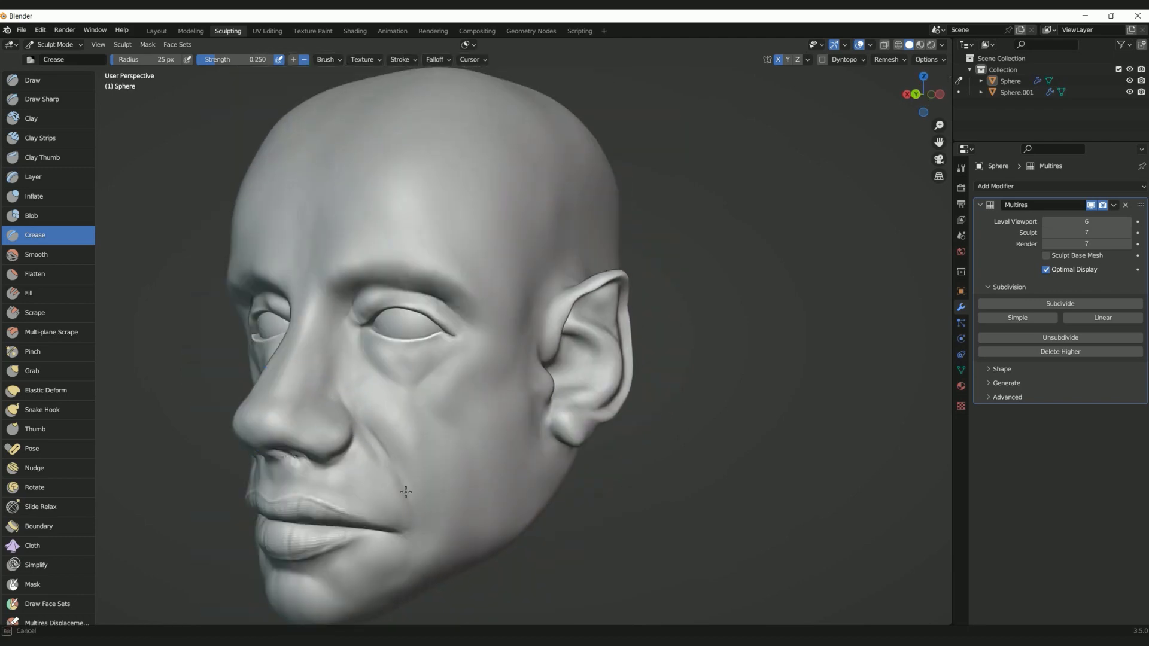
pyautogui.moveTo(406, 492); pyautogui.dragTo(412, 429, button='middle')
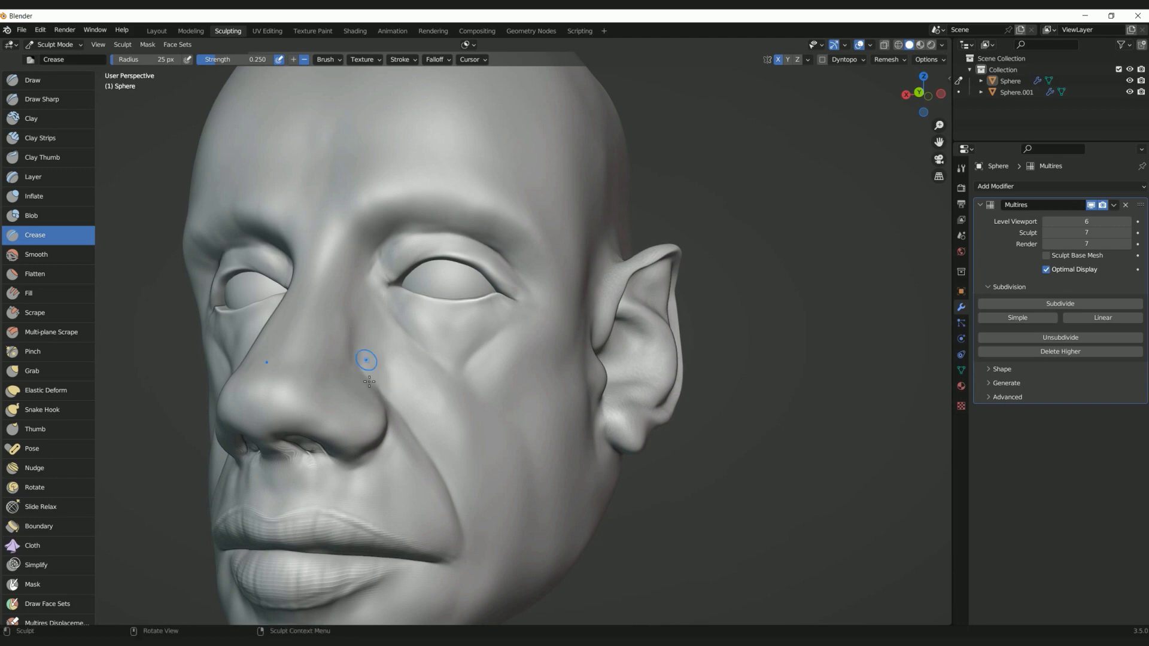
pyautogui.scroll(-5, 370, 382)
pyautogui.moveTo(383, 383); pyautogui.dragTo(401, 365, button='middle')
pyautogui.scroll(4, 401, 365)
# Step: Build up the nose bridge with the Clay Strips brush at 100 px, smooth it, and switch to the Crease brush
pyautogui.rightClick(352, 352)
pyautogui.click(352, 351)
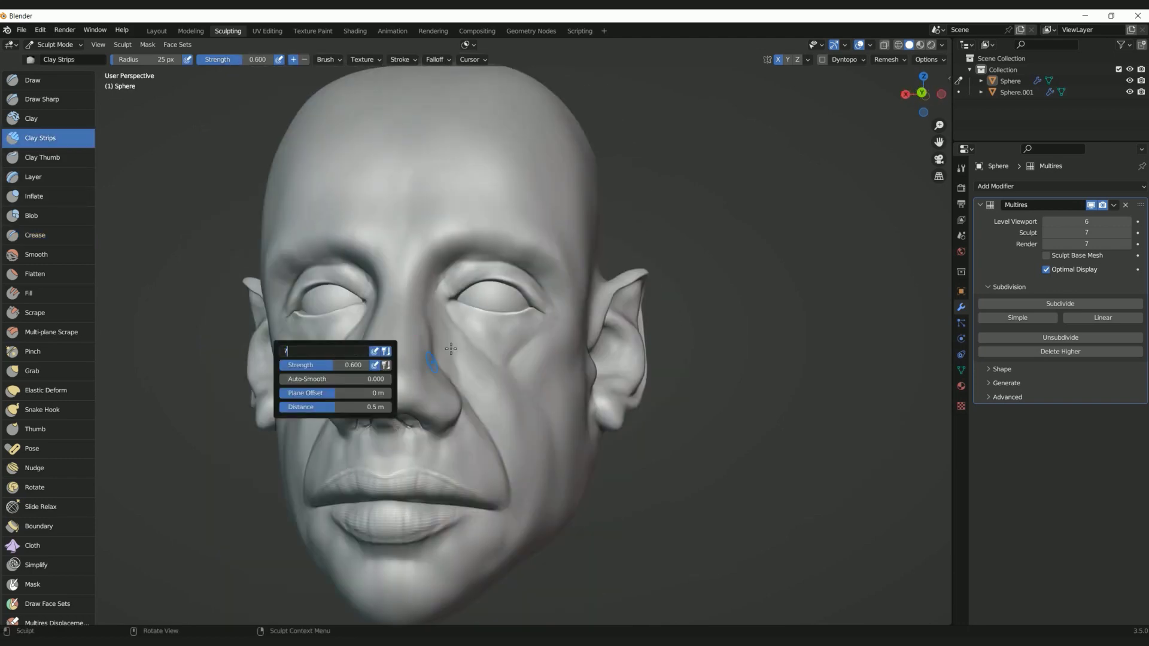
pyautogui.rightClick(372, 346)
pyautogui.click(371, 346)
pyautogui.write('100')
pyautogui.press('Return')
pyautogui.moveTo(404, 364); pyautogui.dragTo(403, 259)
pyautogui.moveTo(401, 368); pyautogui.dragTo(286, 378, button='middle')
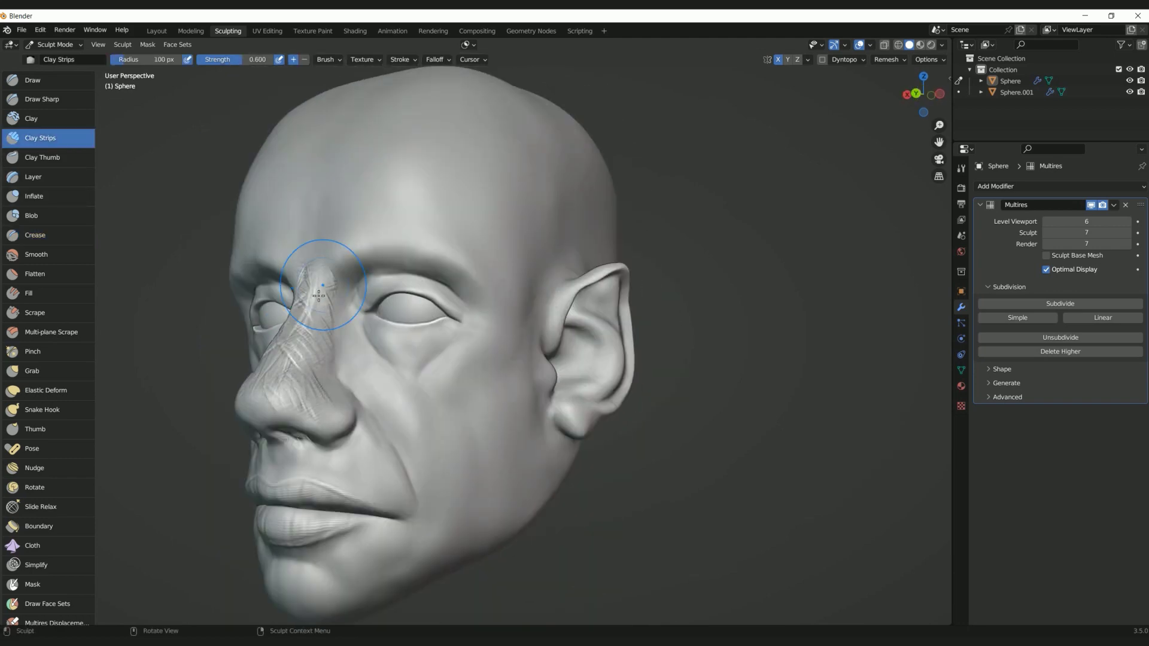
pyautogui.moveTo(347, 349); pyautogui.dragTo(499, 416, button='middle')
pyautogui.hotkey('shift', 'c')
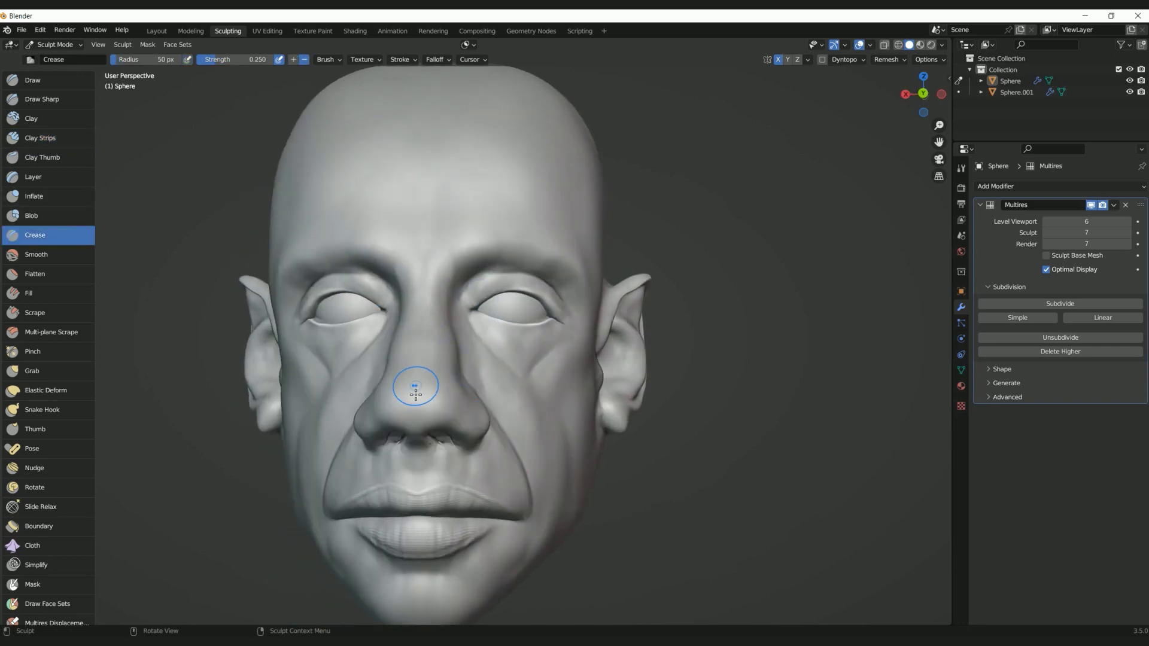
# Step: Examine the sculpted head from the front and from both three-quarter sides
pyautogui.moveTo(402, 438); pyautogui.dragTo(624, 418, button='middle')
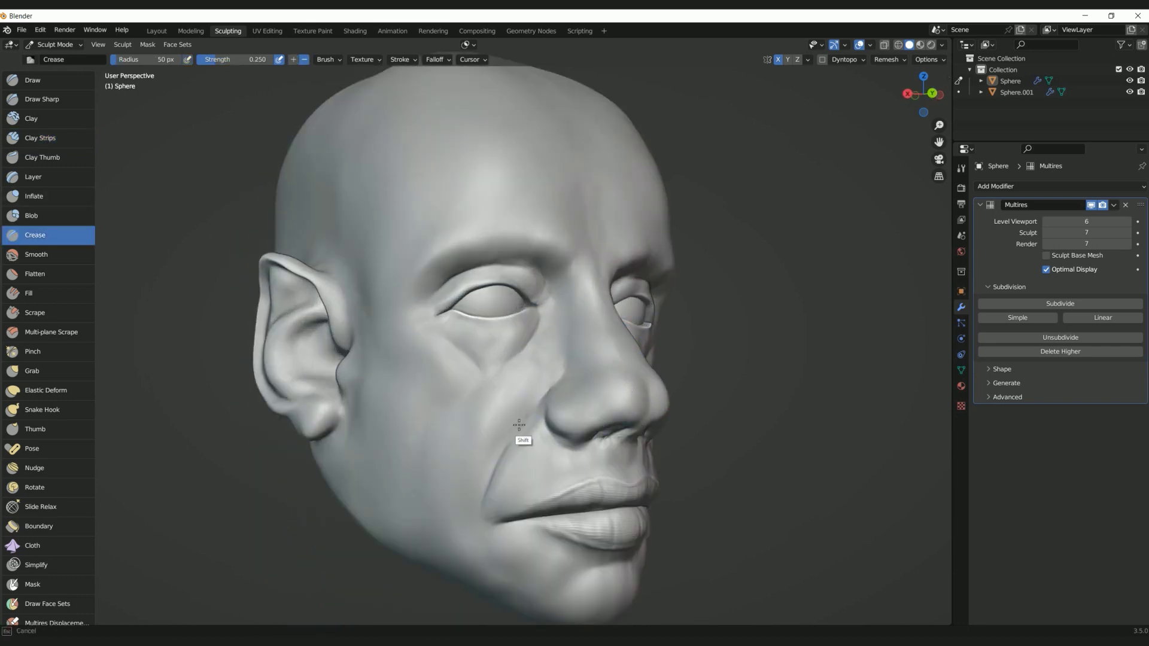
pyautogui.moveTo(543, 319); pyautogui.dragTo(379, 213, button='middle')
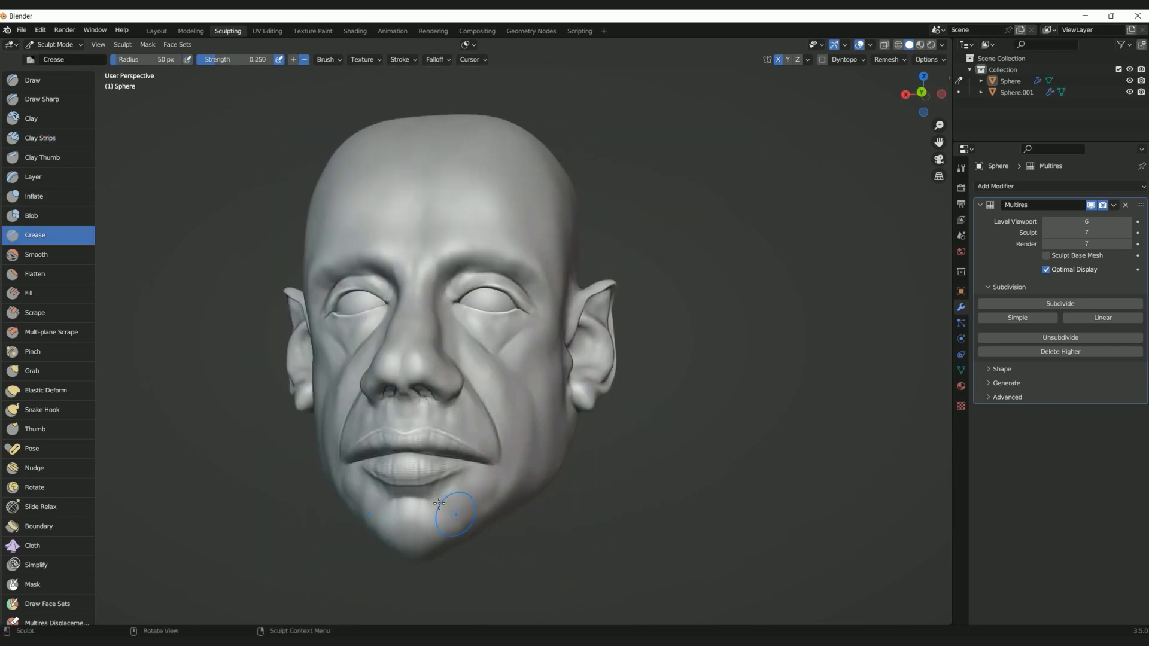
pyautogui.moveTo(466, 498); pyautogui.dragTo(541, 246, button='middle')
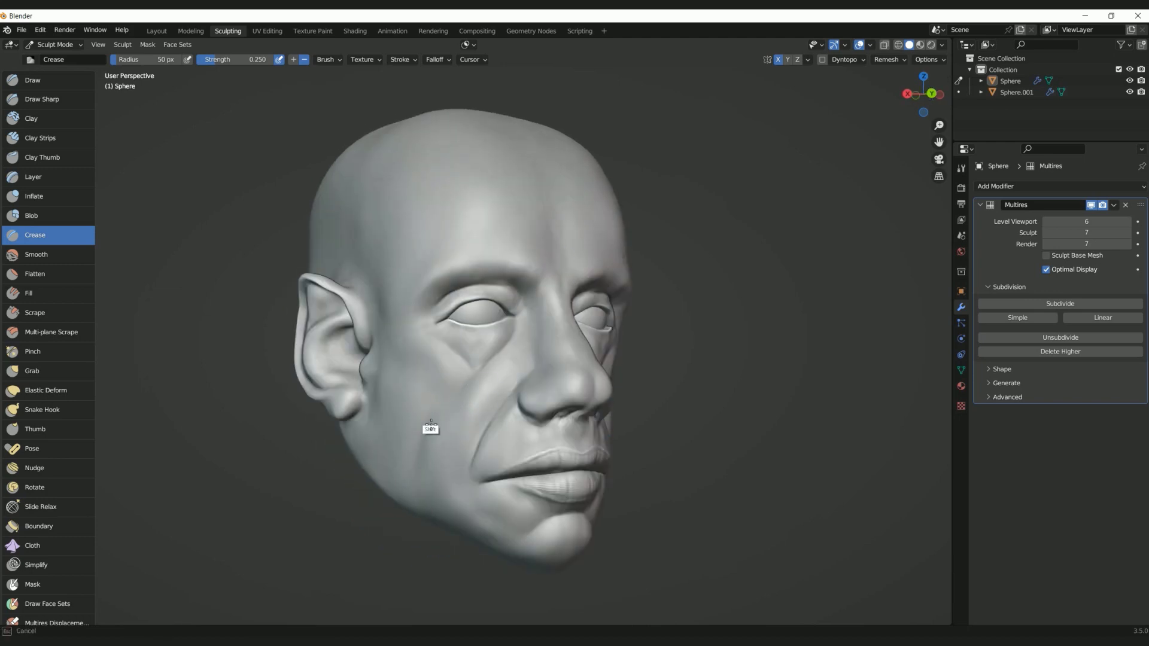
pyautogui.moveTo(467, 457); pyautogui.dragTo(545, 247, button='middle')
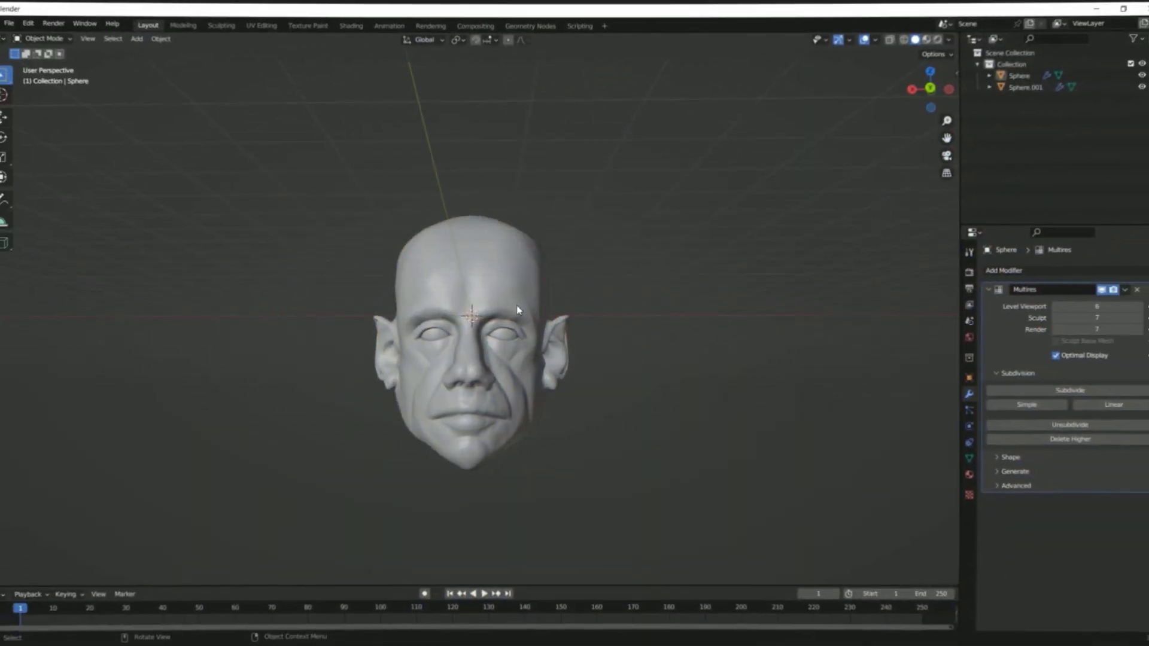
pyautogui.moveTo(520, 313)
pyautogui.mouseDown(button='middle')
pyautogui.moveTo(531, 267)
pyautogui.moveTo(455, 285)
pyautogui.moveTo(487, 301)
pyautogui.moveTo(786, 111)
pyautogui.mouseUp(button='middle')
pyautogui.scroll(3, 456, 283)
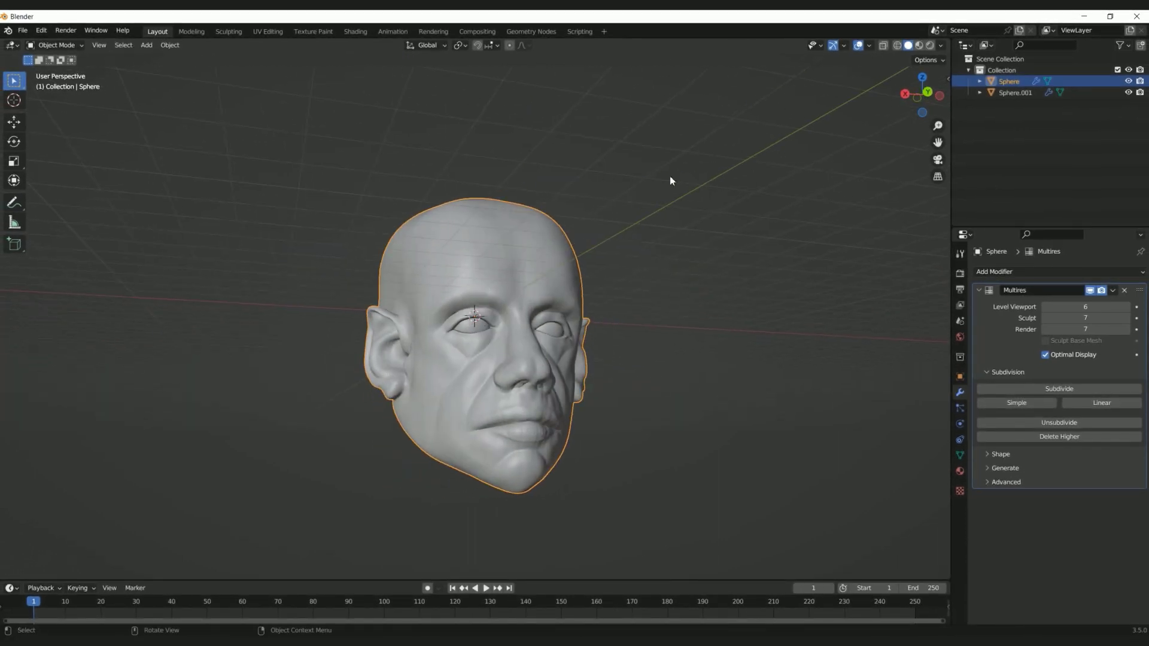
# Step: Set the render engine to Cycles with GPU Compute as the device and 256 maximum viewport samples
pyautogui.click(960, 254)
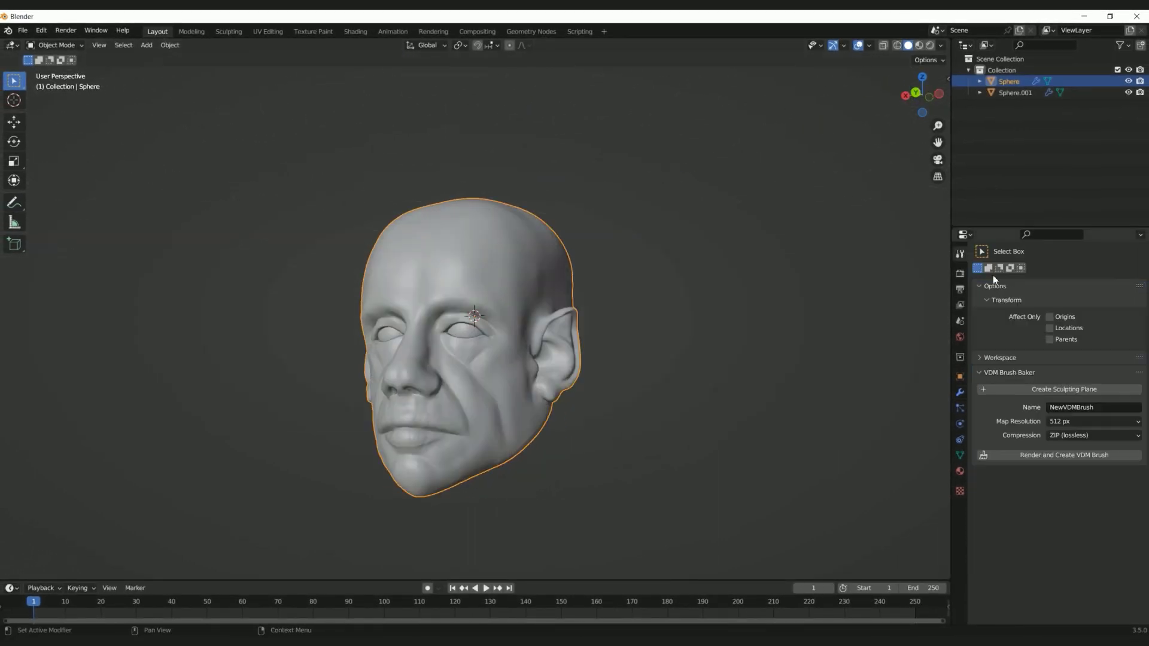
pyautogui.click(960, 273)
pyautogui.click(1068, 272)
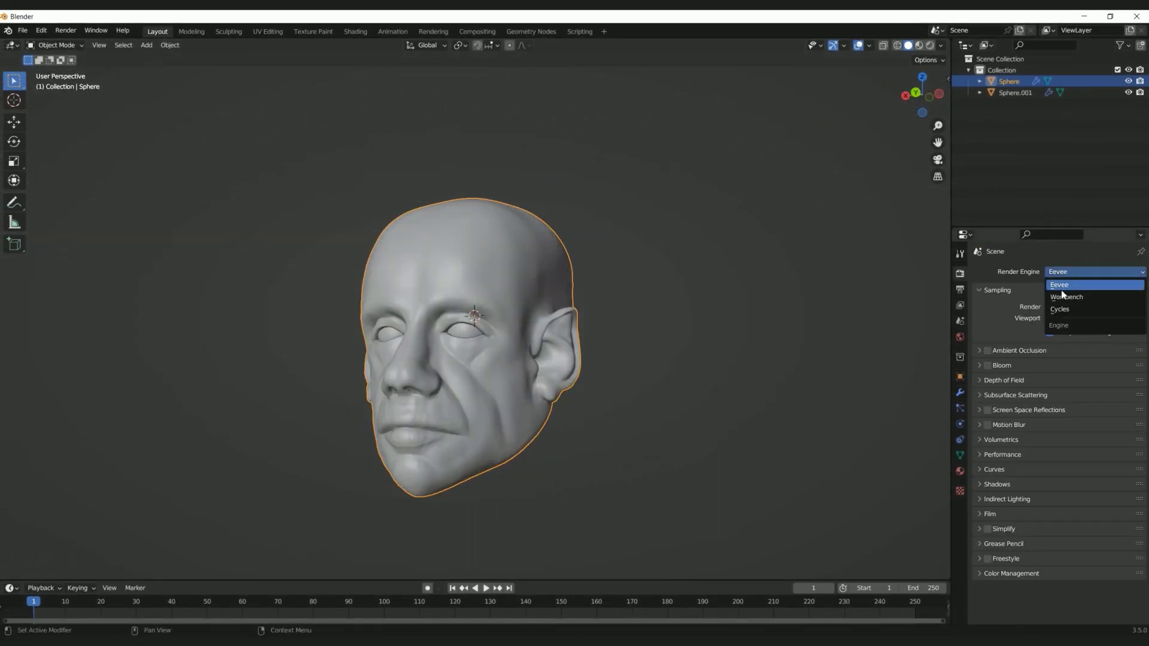
pyautogui.click(1076, 310)
pyautogui.click(1081, 301)
pyautogui.click(1069, 320)
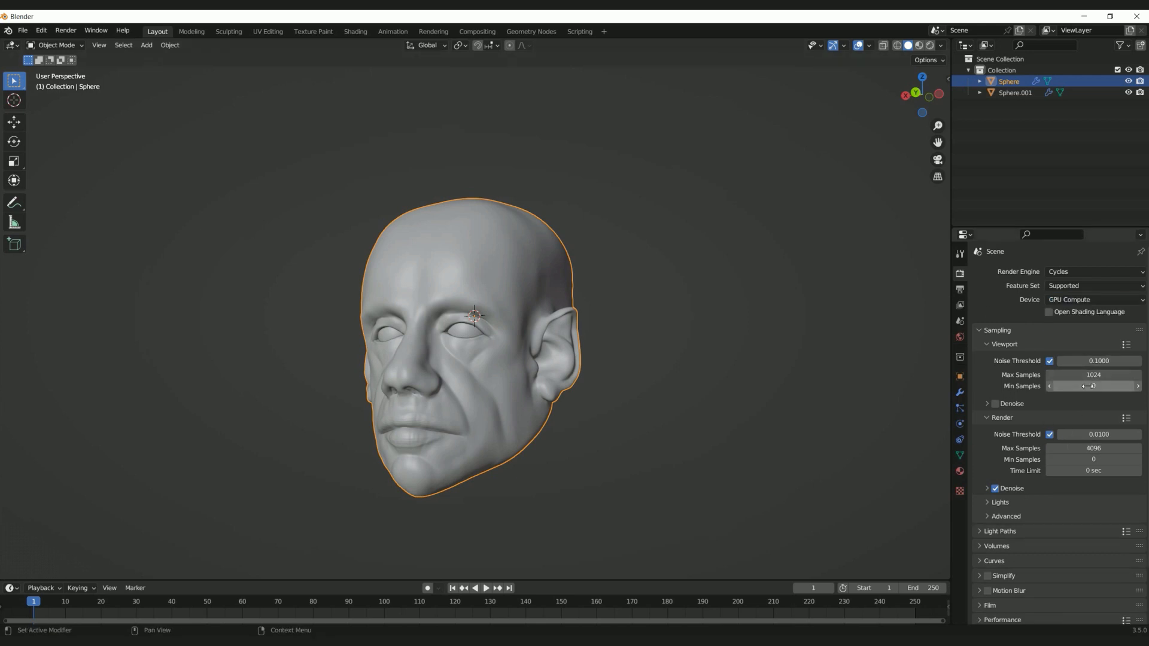
# Step: Show the viewport in rendered shading and add a Sun light to the scene
pyautogui.moveTo(554, 392); pyautogui.dragTo(623, 376, button='middle')
pyautogui.hotkey('shift', 'a')
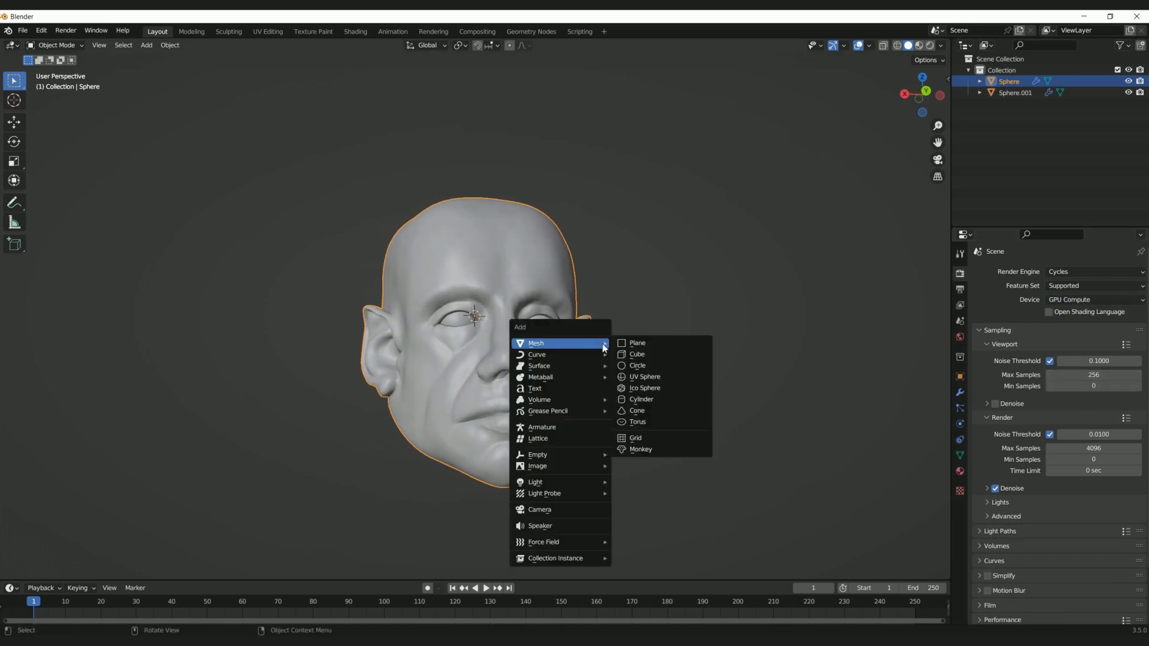
pyautogui.hotkey('shift', 'a')
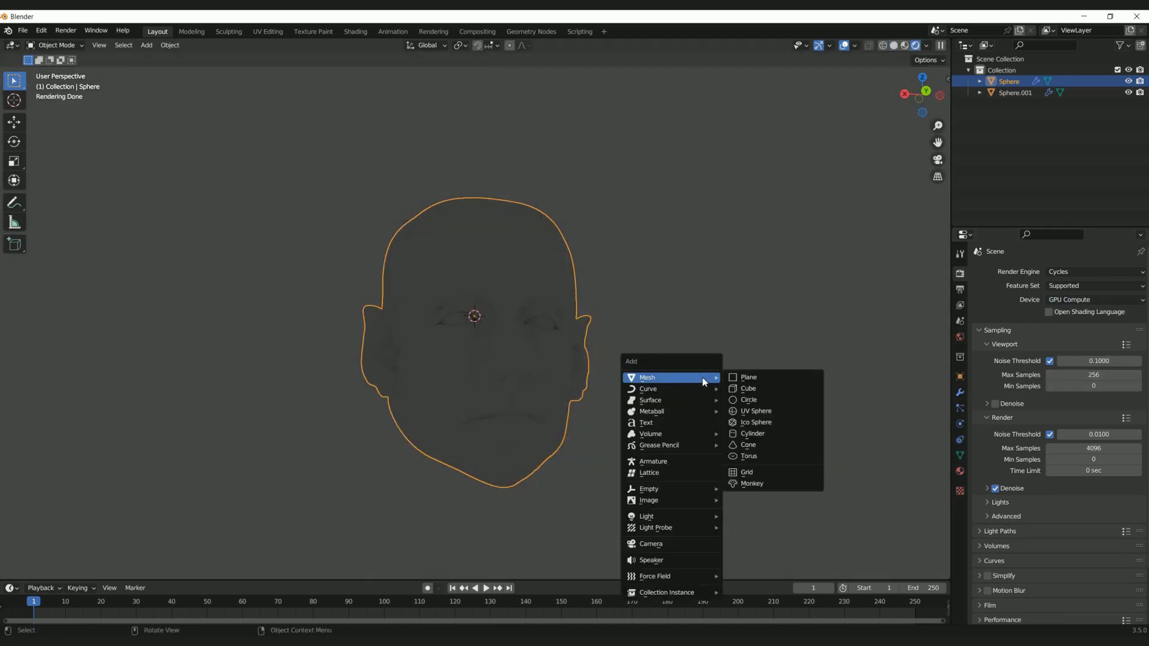
pyautogui.moveTo(687, 518)
pyautogui.click(741, 528)
pyautogui.moveTo(683, 347)
pyautogui.mouseDown(button='middle')
pyautogui.moveTo(608, 336)
pyautogui.moveTo(501, 213)
pyautogui.mouseUp(button='middle')
# Step: Assign the existing Skin material to the head in the Shading workspace and enlarge the 3D view above the node editor
pyautogui.click(359, 33)
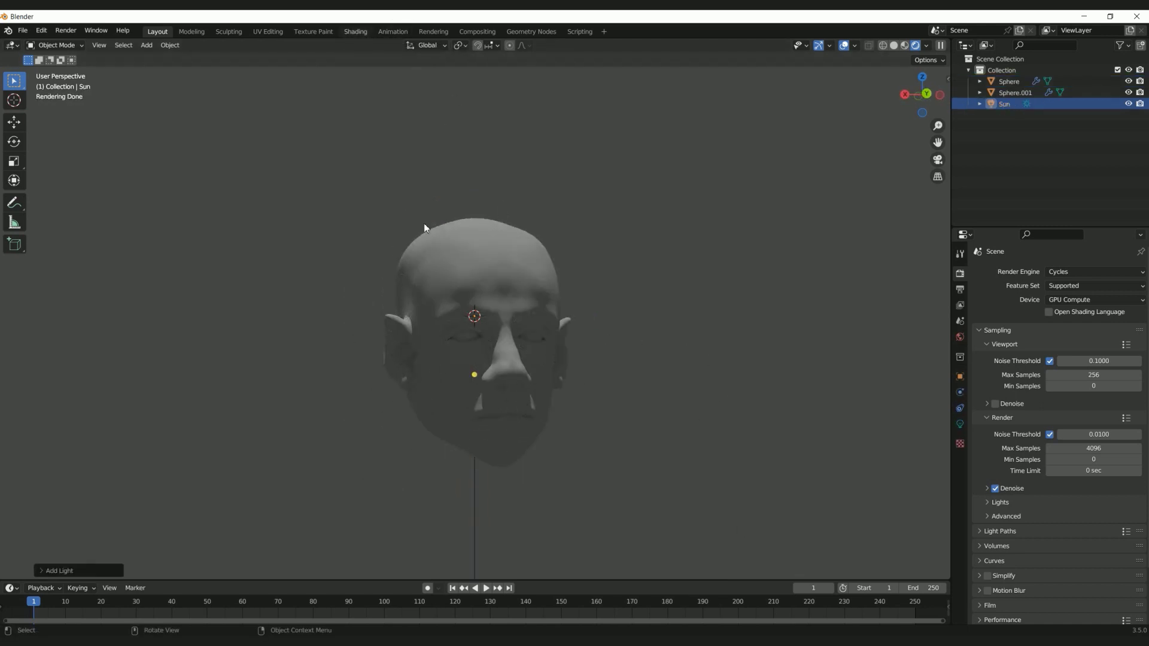
pyautogui.click(550, 283)
pyautogui.click(538, 379)
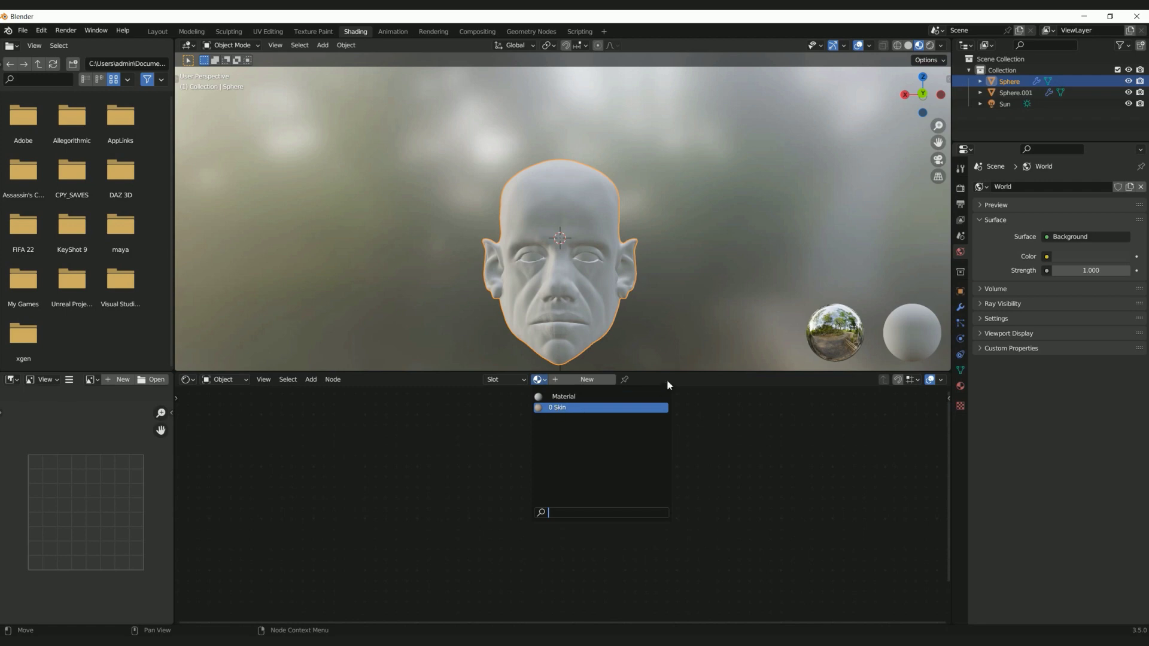
pyautogui.click(562, 408)
pyautogui.moveTo(668, 372); pyautogui.dragTo(668, 493)
pyautogui.scroll(3, 566, 347)
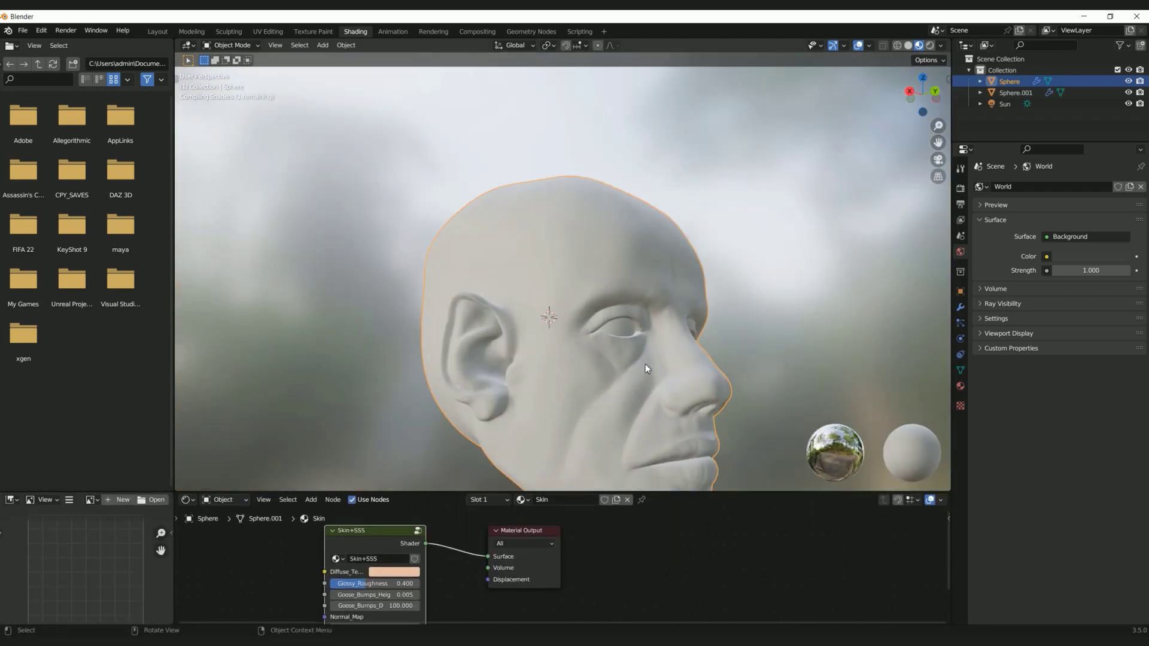